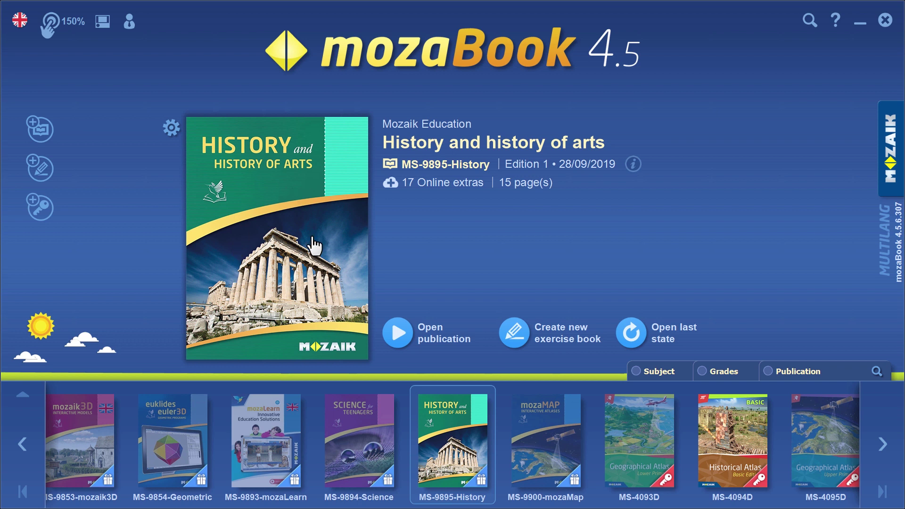
Open the History and history of arts book and flip forward, then back to its cover.
click(398, 333)
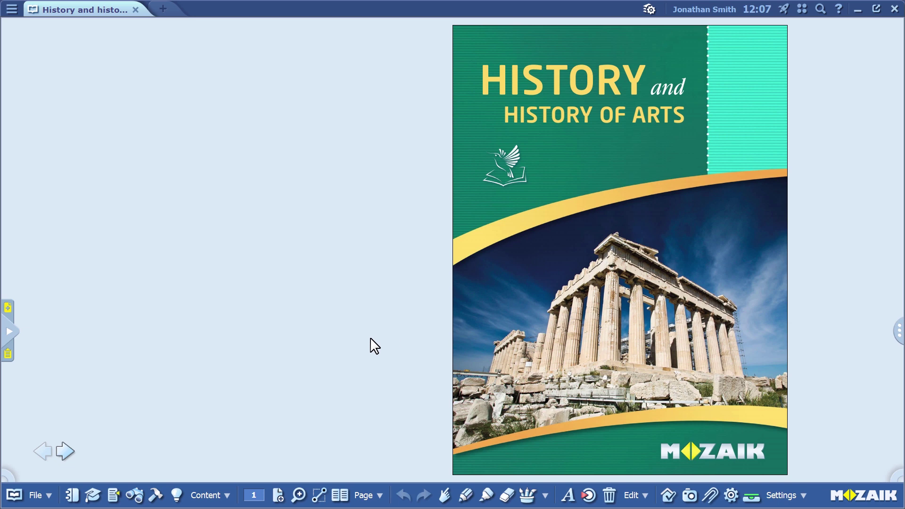
click(66, 453)
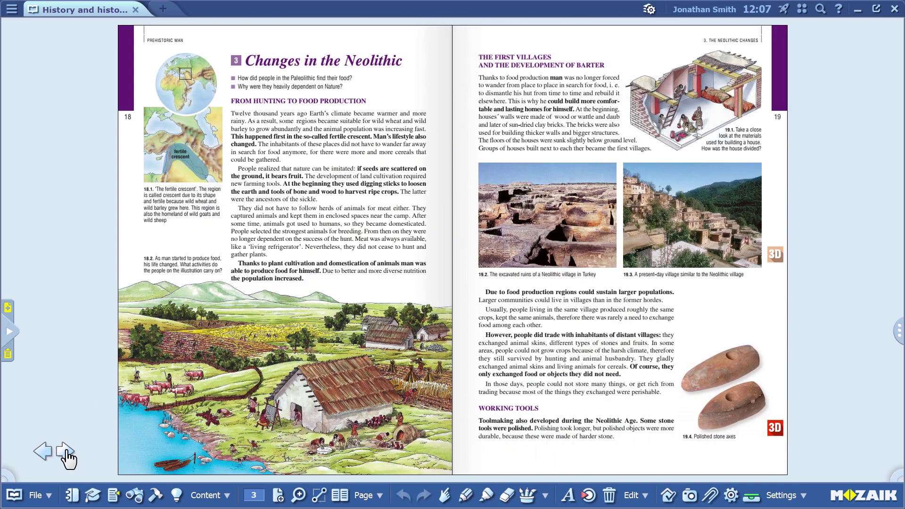
click(67, 454)
click(67, 454)
click(42, 459)
click(41, 461)
click(41, 460)
Jump straight to page 15 using the page-number box.
click(252, 496)
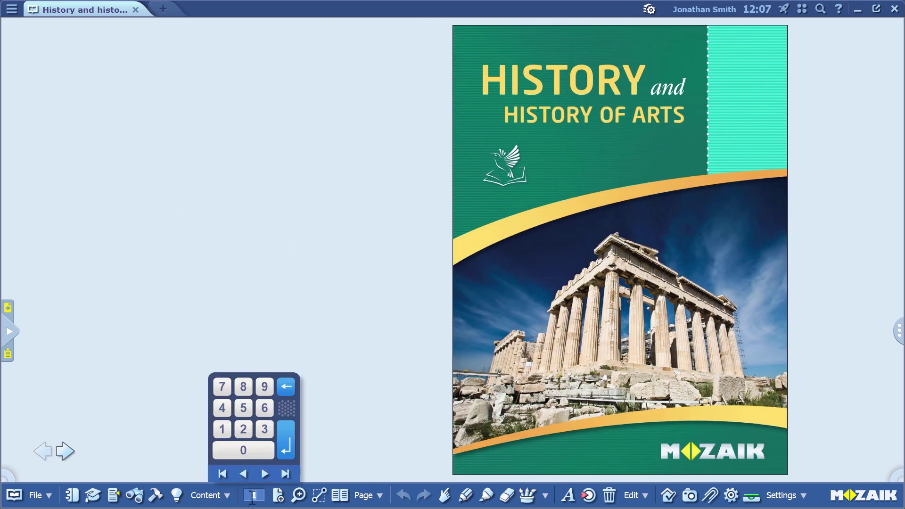
text(15)
key(Return)
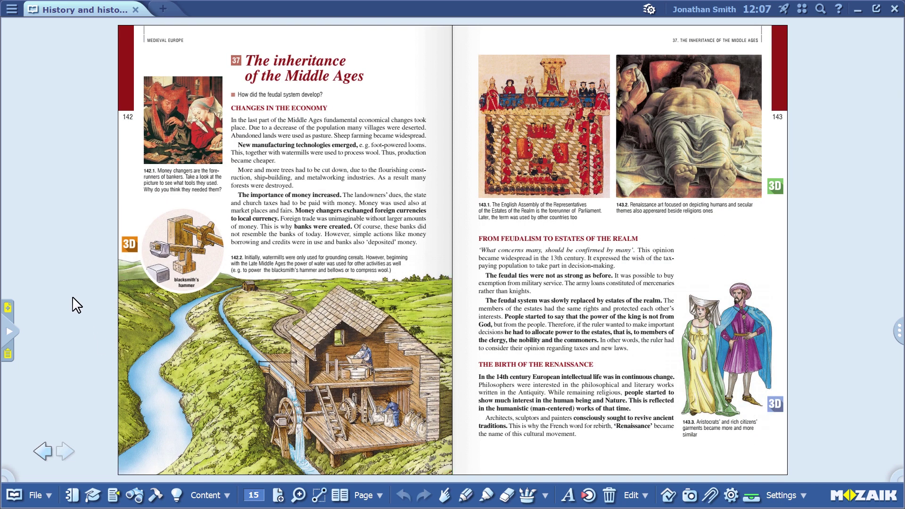
Browse the contents and page thumbnails to reach the Ancient Greece spread on page 10.
click(113, 495)
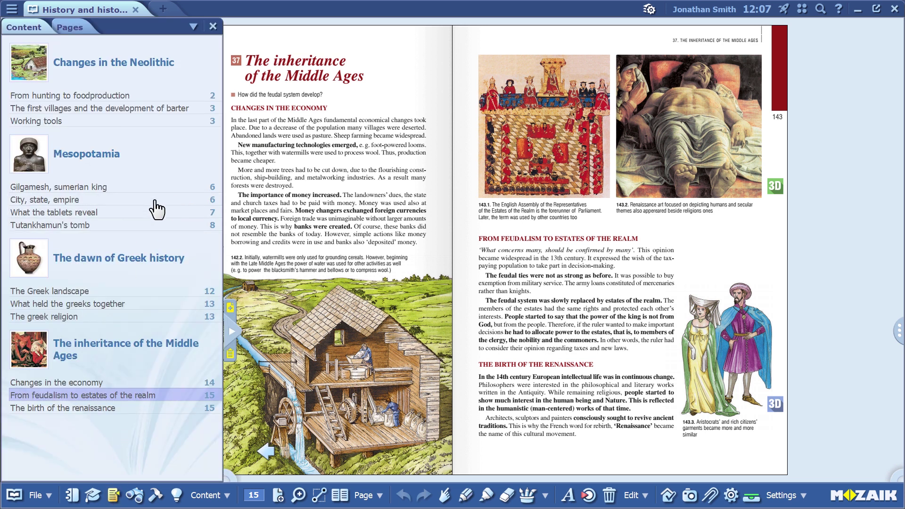
click(80, 213)
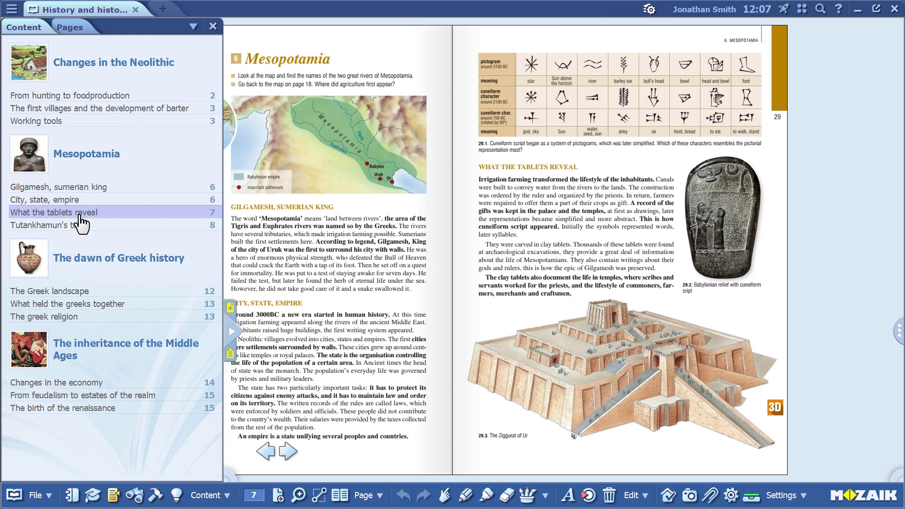
click(77, 304)
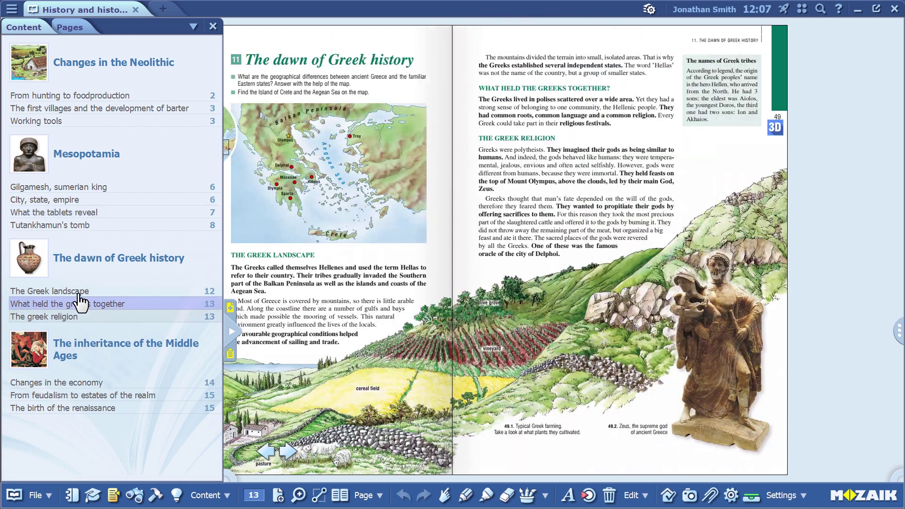
click(80, 36)
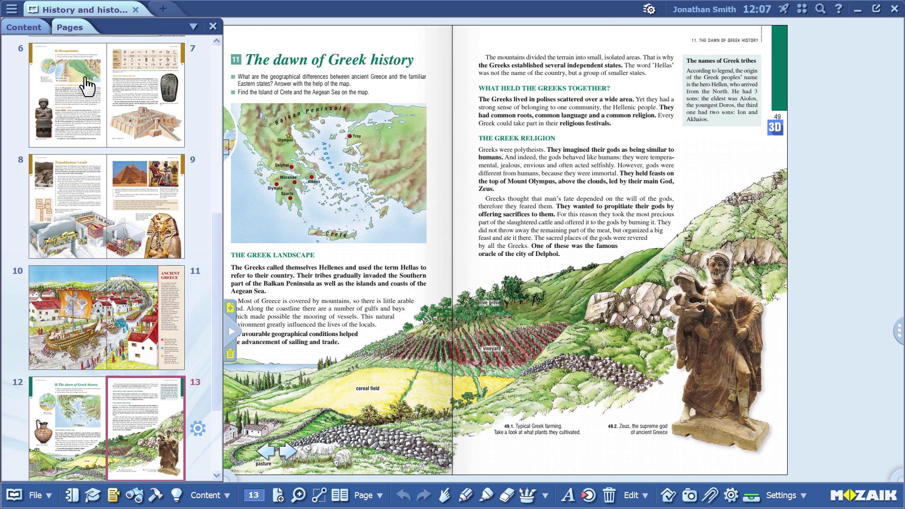
click(73, 291)
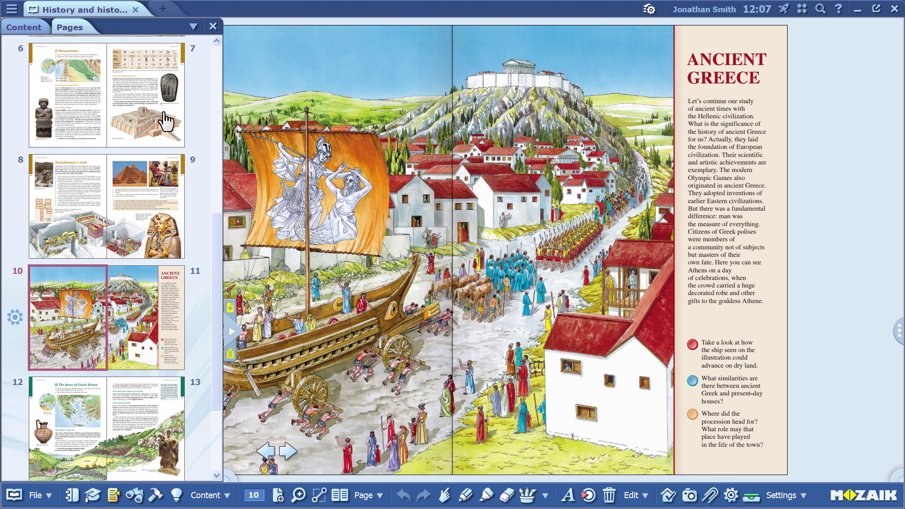
click(213, 27)
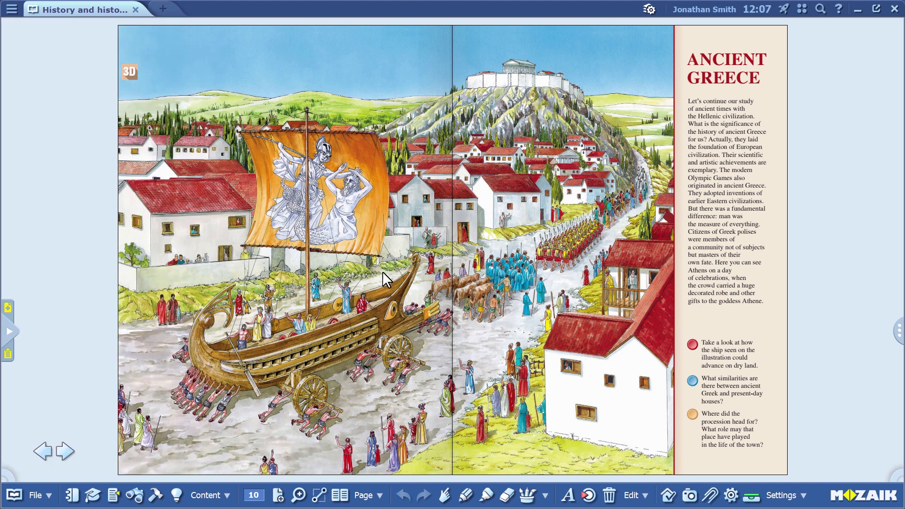
Open the page's Acropolis 3D scene, rotate and zoom it, and toggle its place-name labels off and on.
click(131, 73)
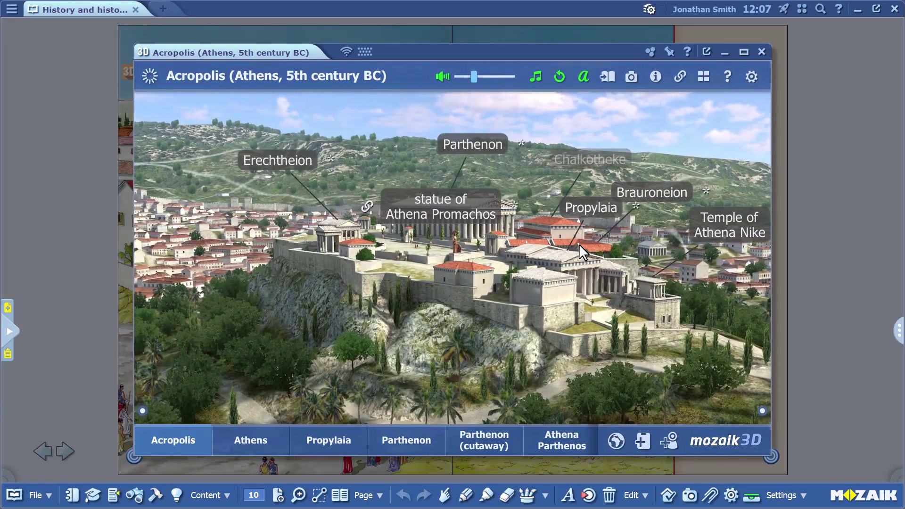
drag(579, 244, 483, 275)
scroll(491, 254, down, 5)
scroll(479, 257, up, 5)
scroll(478, 269, down, 3)
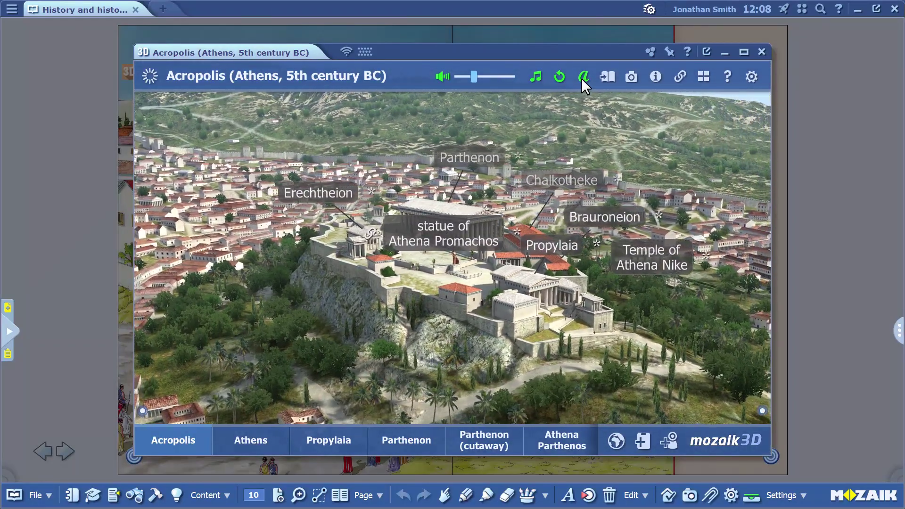
click(581, 78)
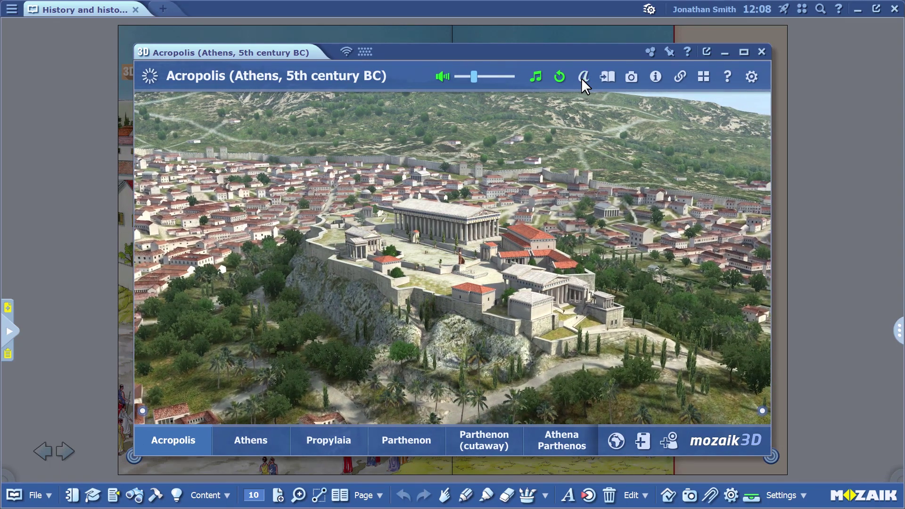
click(581, 77)
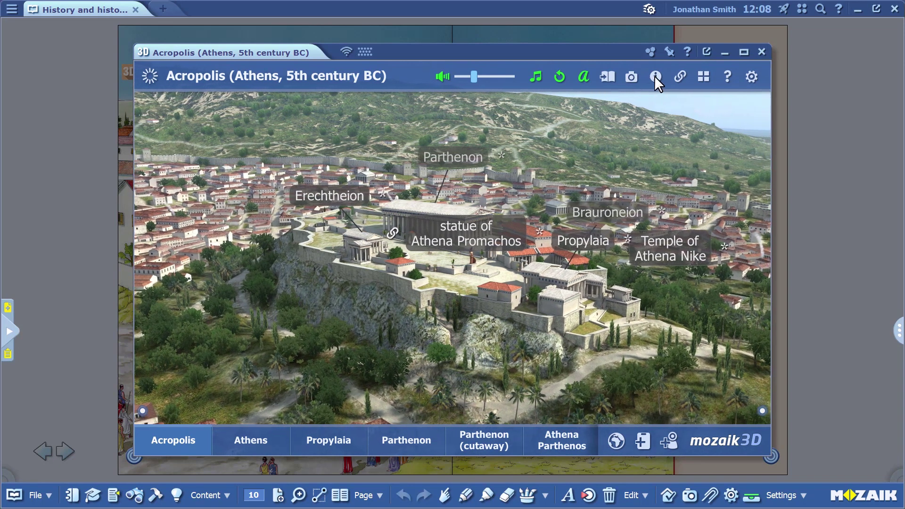
Show the Information panel, then fly through Athens and the Propylaia to the Parthenon.
click(654, 77)
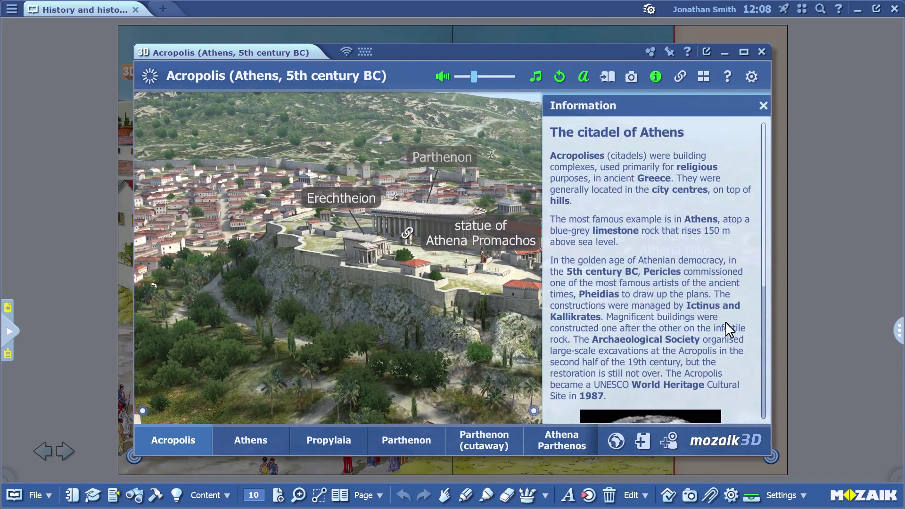
drag(763, 283, 771, 224)
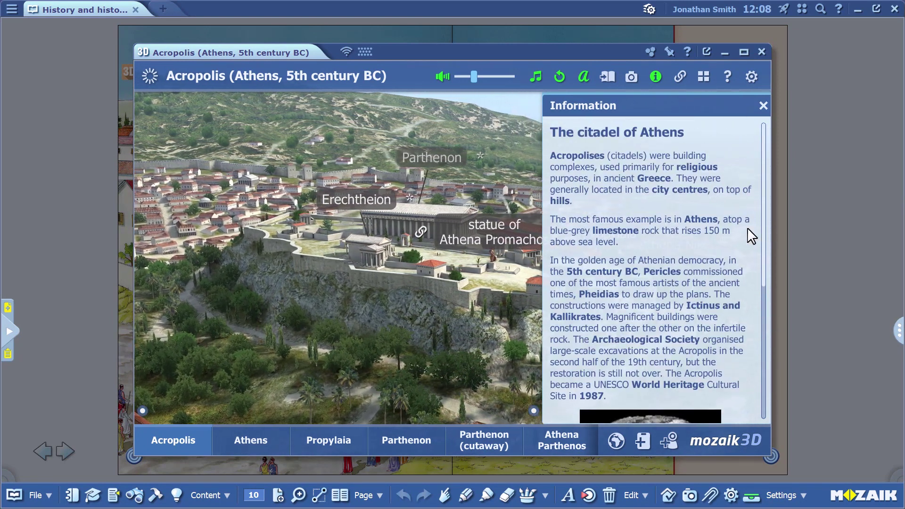
click(255, 446)
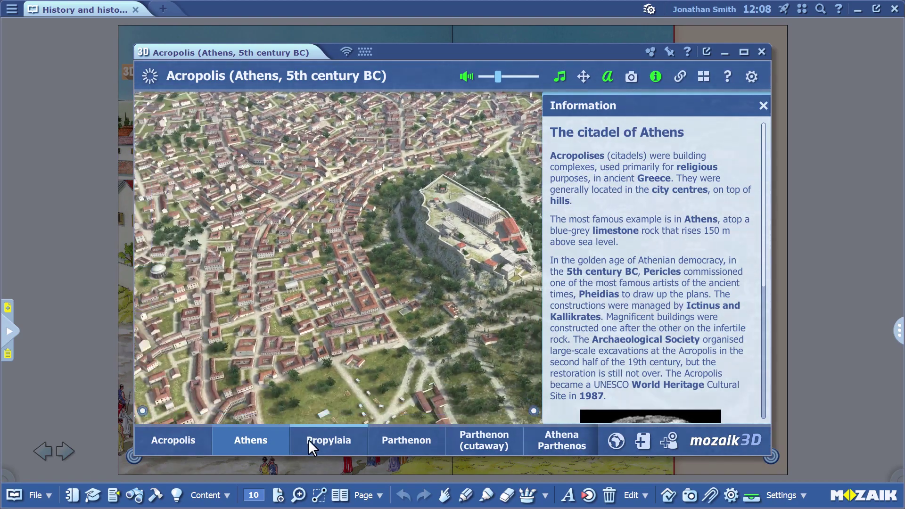
mouse_move(323, 442)
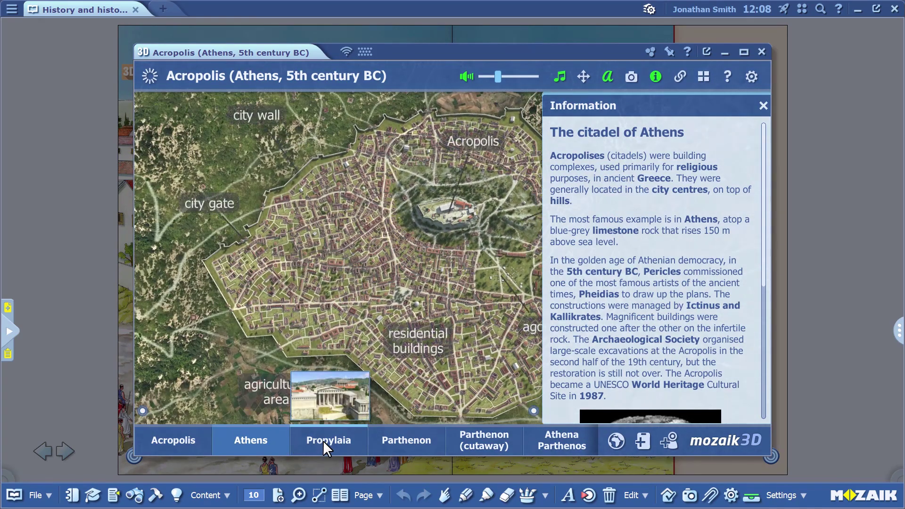
click(323, 440)
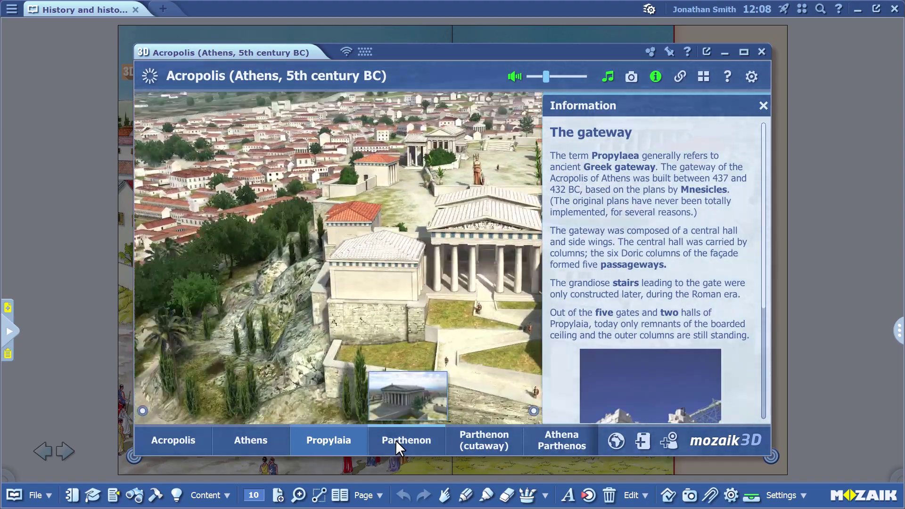
click(406, 440)
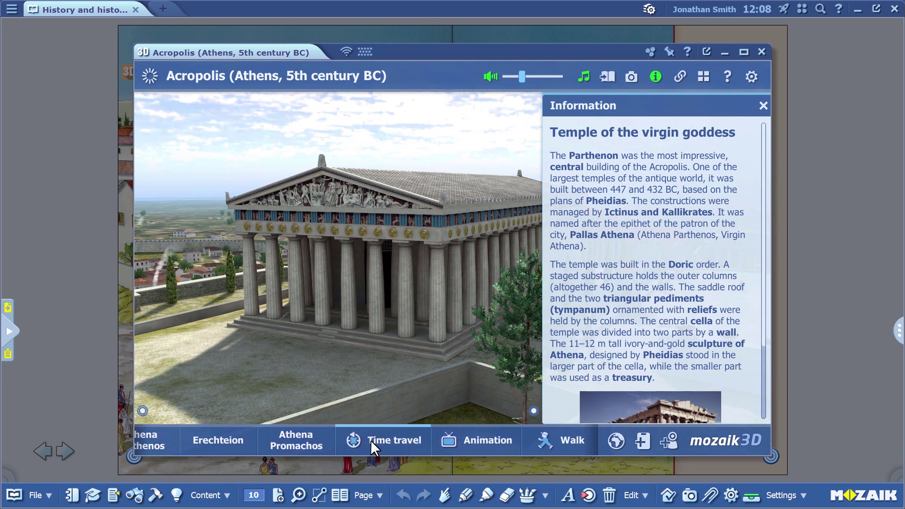
Try Time travel and Walk mode, glance at the quiz, then play the 2:47 guided animation.
click(383, 439)
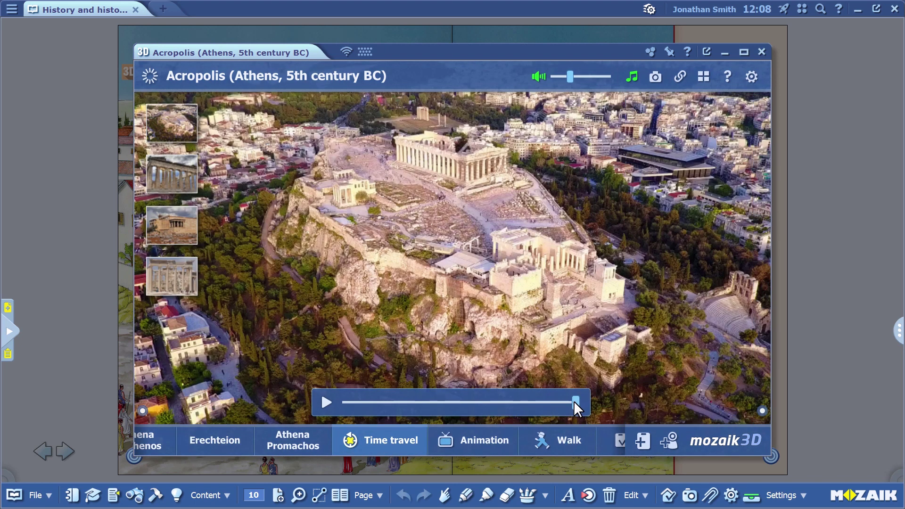
mouse_move(574, 400)
mouse_down()
mouse_move(329, 400)
mouse_move(568, 397)
mouse_up()
click(556, 440)
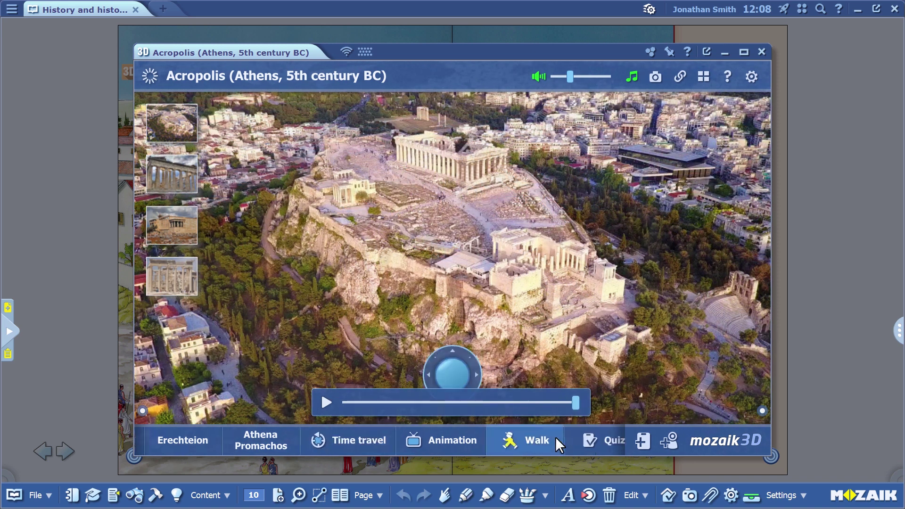
drag(455, 377, 440, 391)
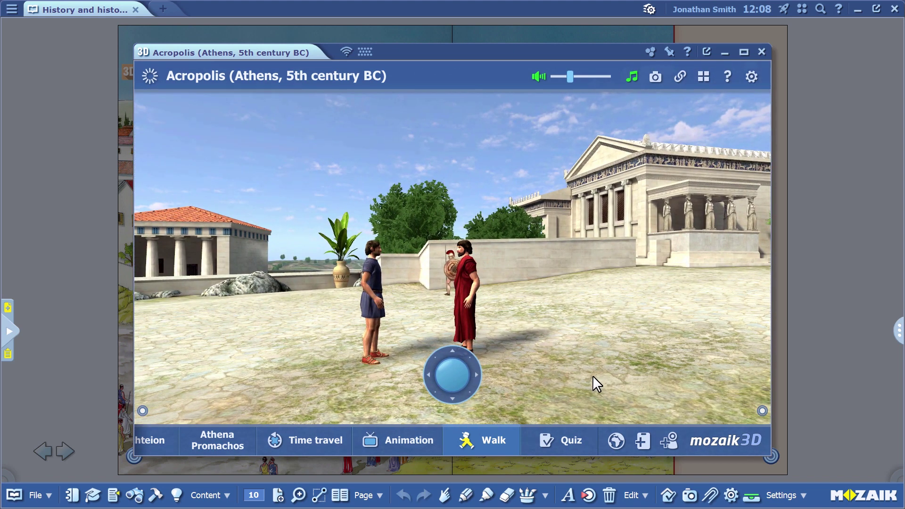
click(565, 440)
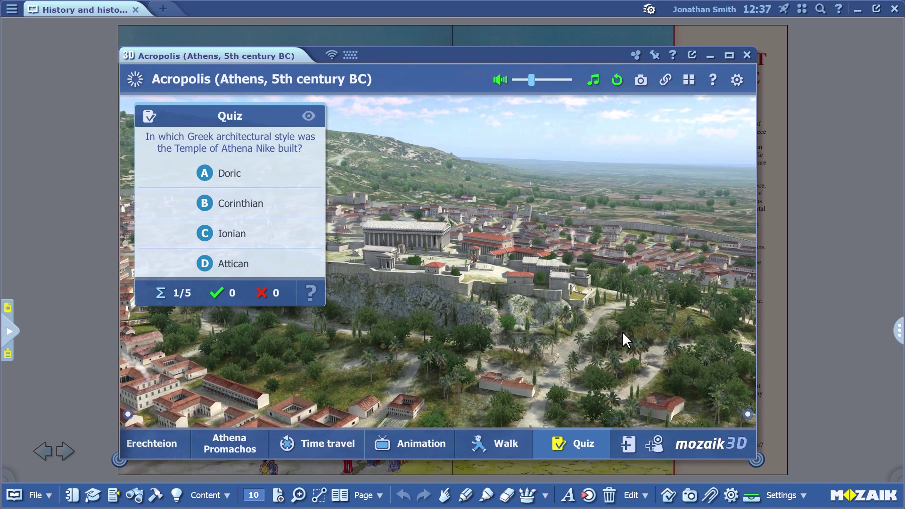
click(418, 448)
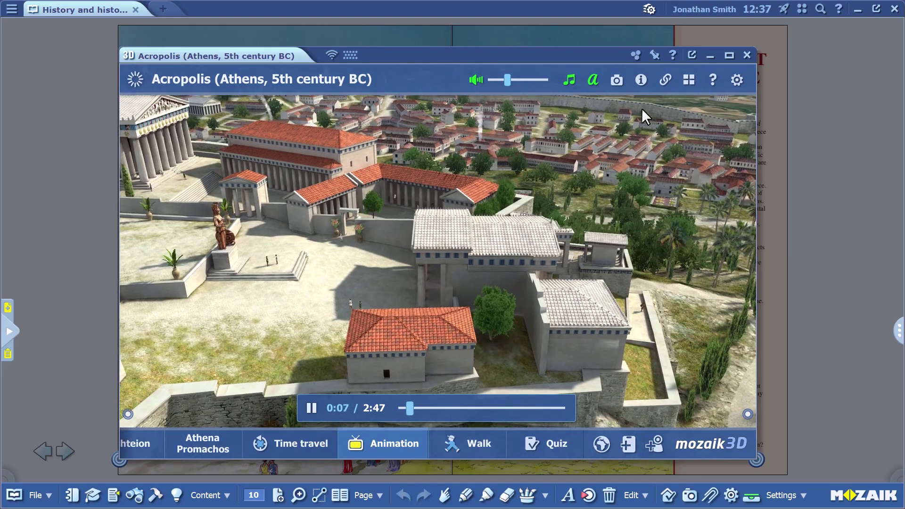
Browse and close the Related content list, then return to the labelled Acropolis overview.
drag(267, 448, 555, 436)
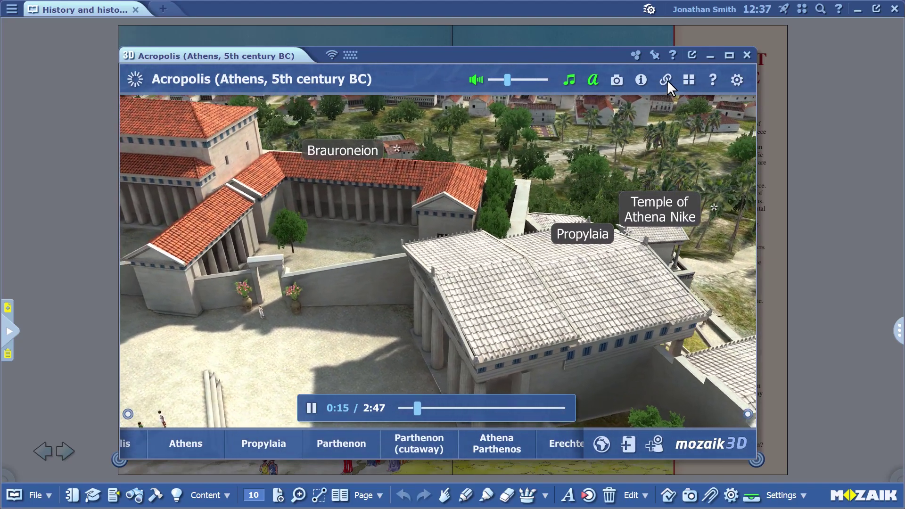
click(666, 80)
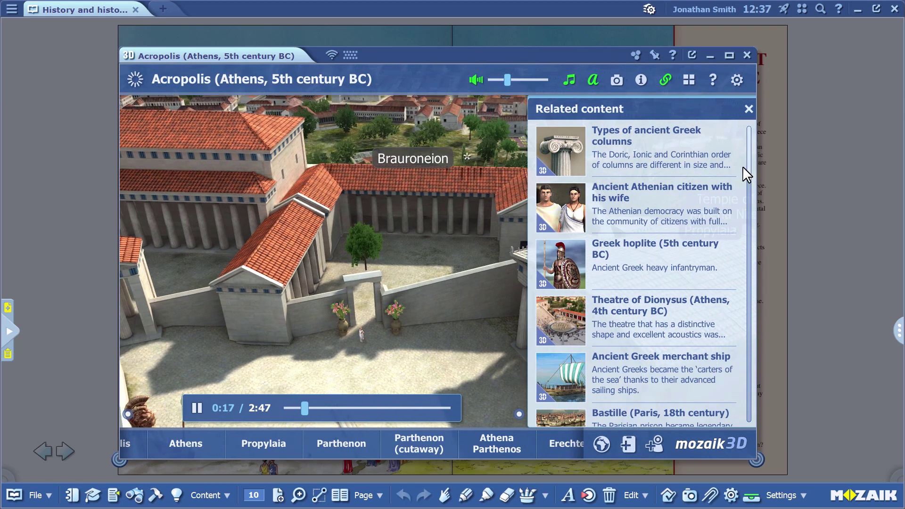
drag(749, 162, 774, 338)
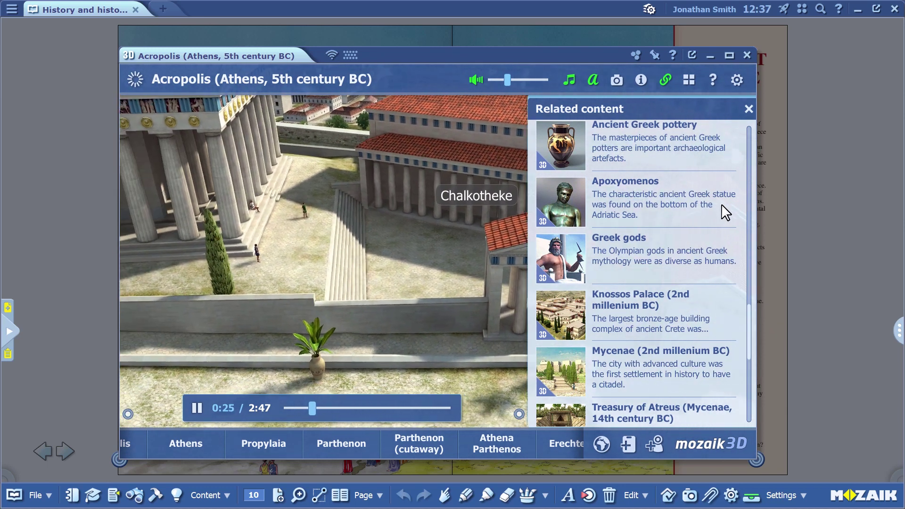
click(749, 108)
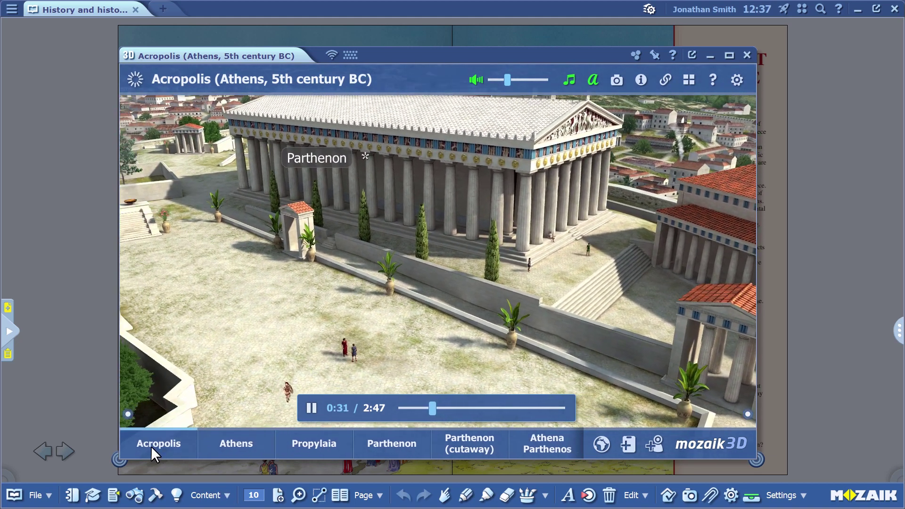
click(151, 445)
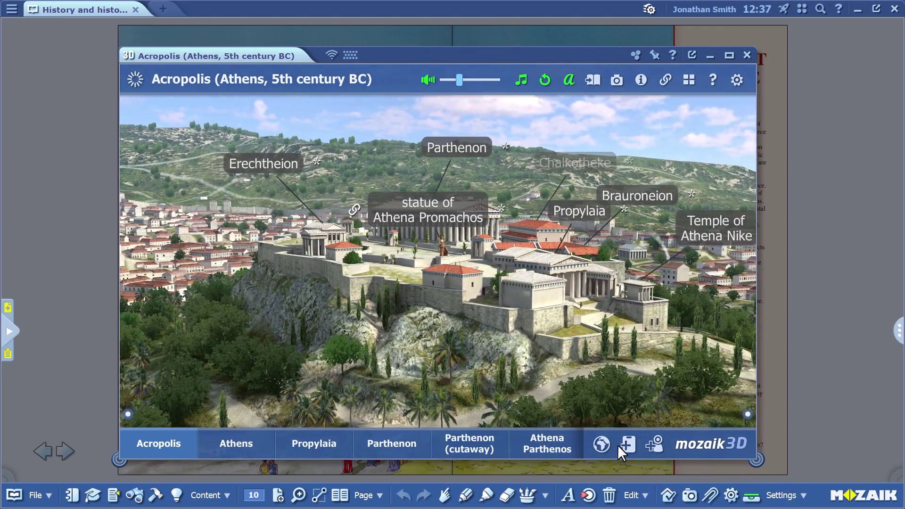
Open the Exercise panel and fly the scene to the Acropolis overview.
click(629, 443)
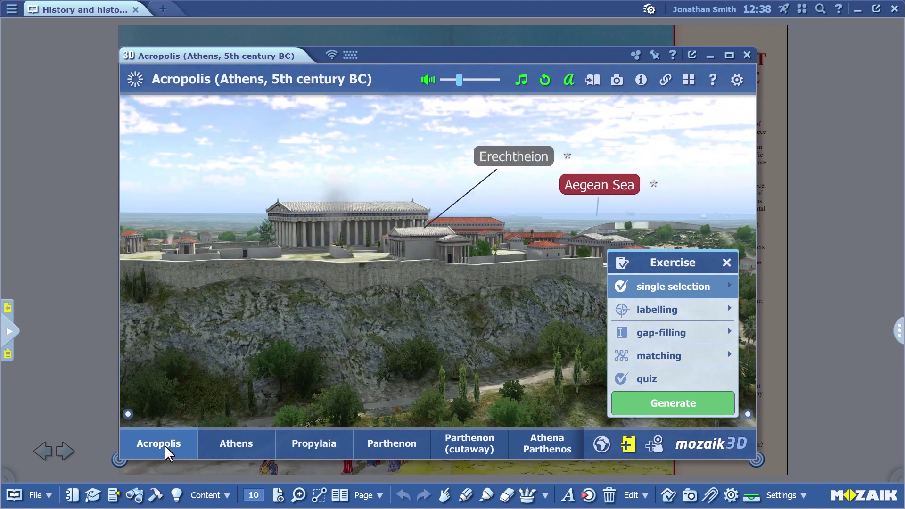
click(164, 445)
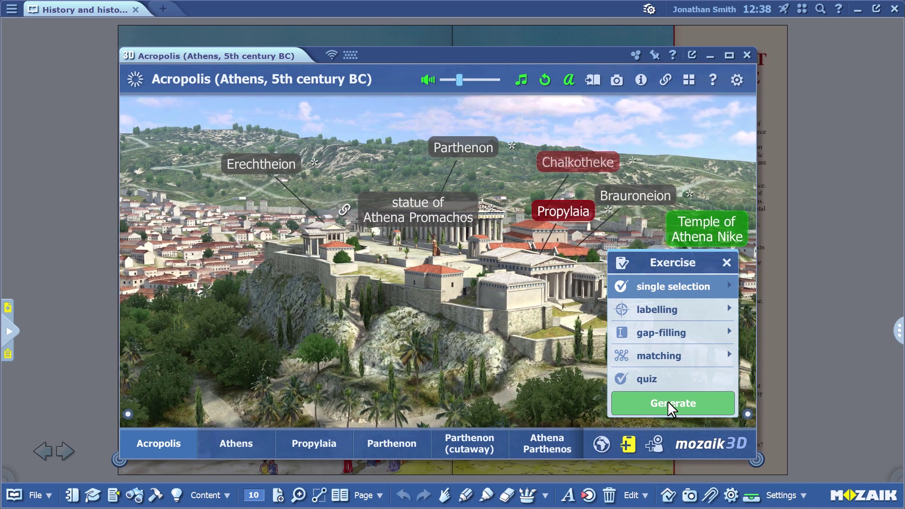
Generate and open the single-selection exercise, then minimise it and restore it from the window list.
click(667, 401)
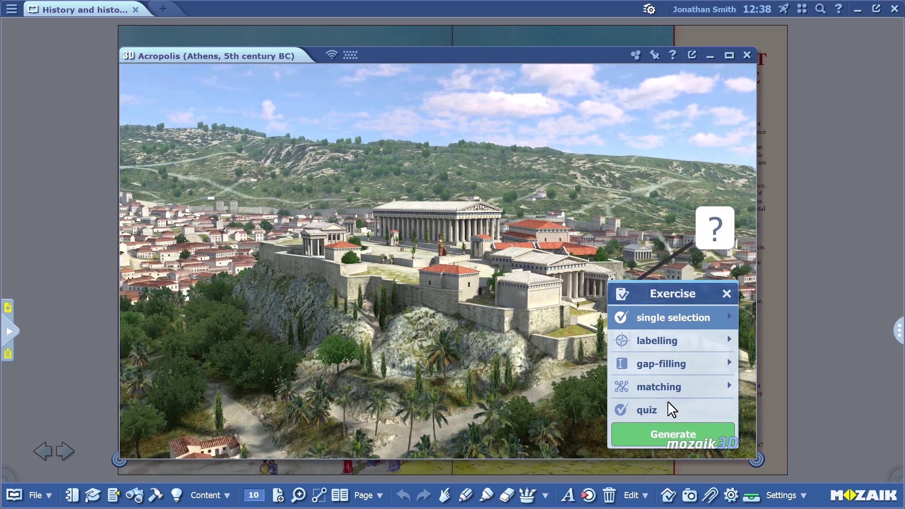
click(667, 400)
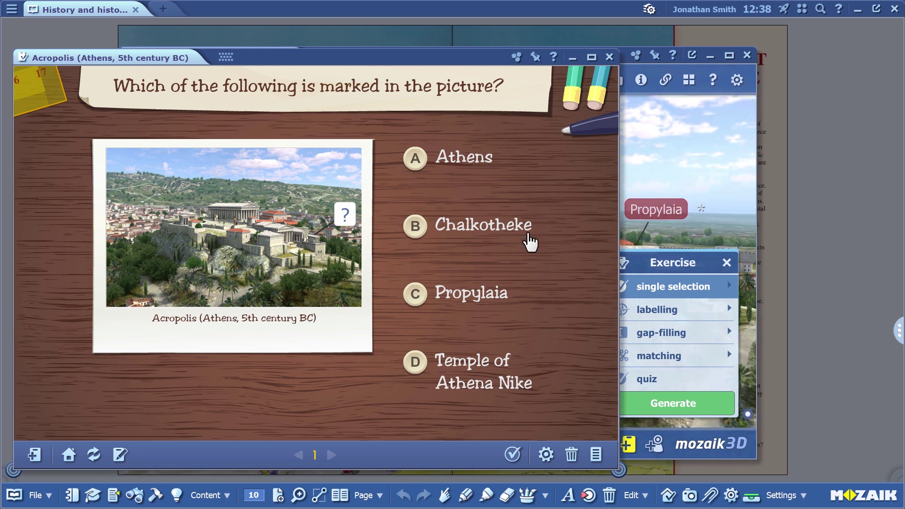
click(573, 57)
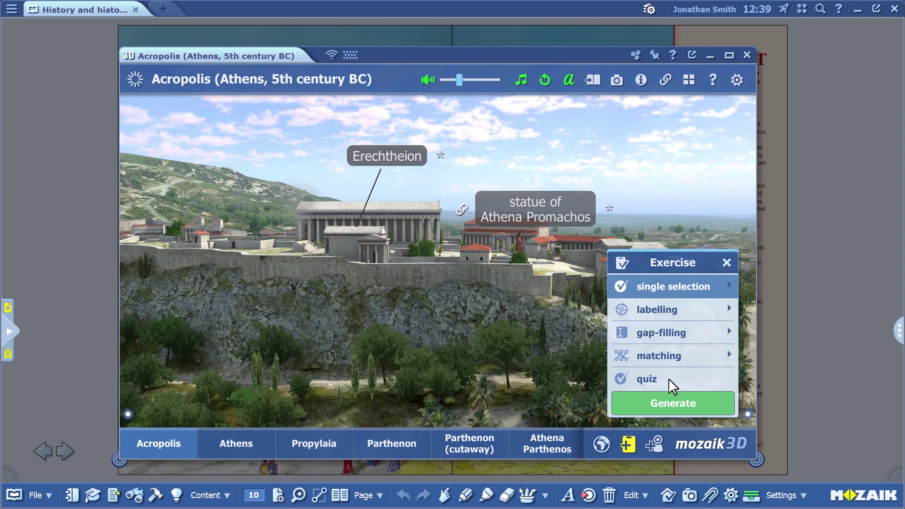
click(752, 496)
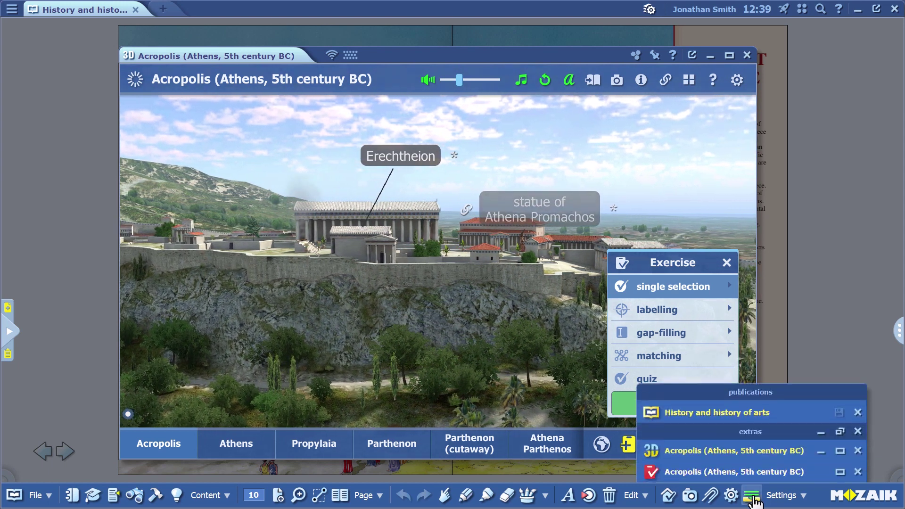
click(726, 472)
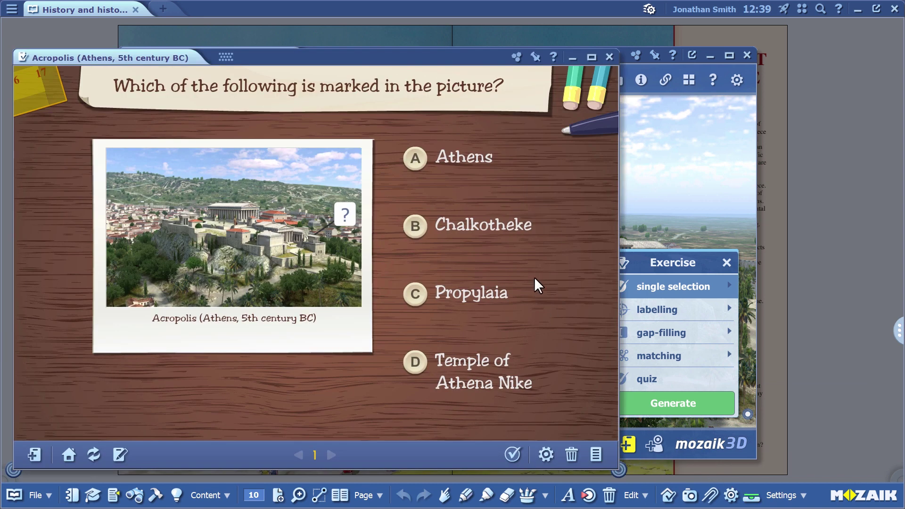
Generate a labelling exercise as the worksheet's second page.
click(567, 58)
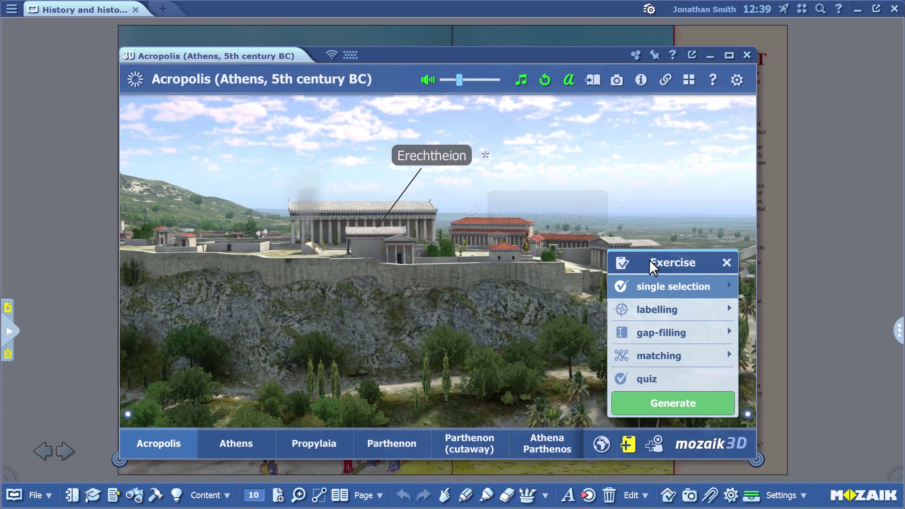
click(660, 310)
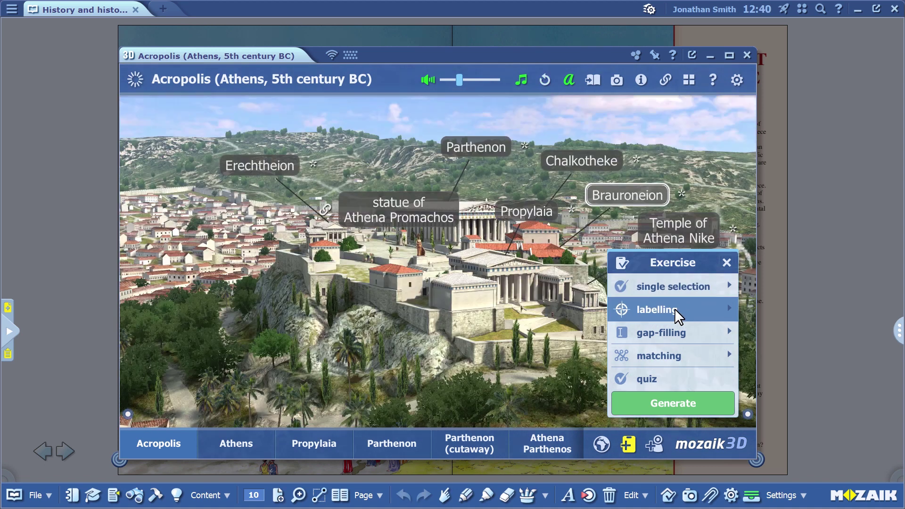
click(668, 403)
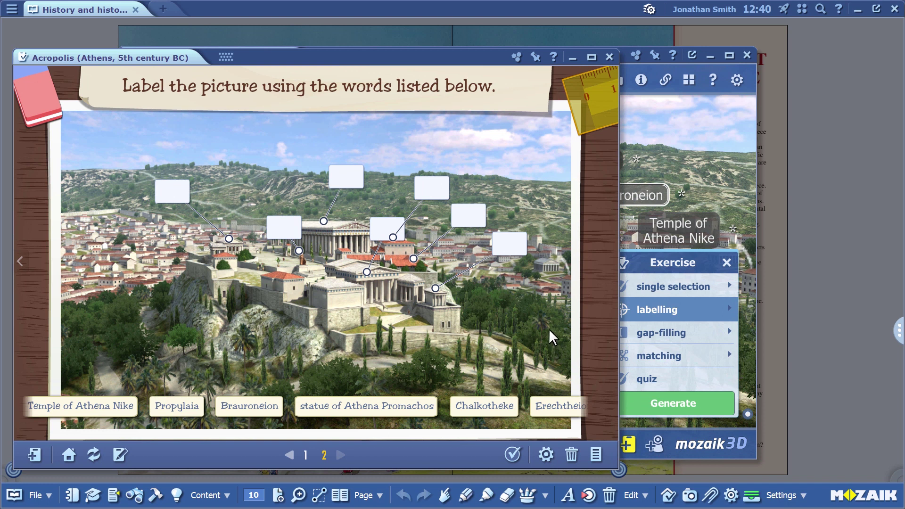
Check the quiz and labelling pages, then switch between the 3D scene and the exercise.
click(324, 455)
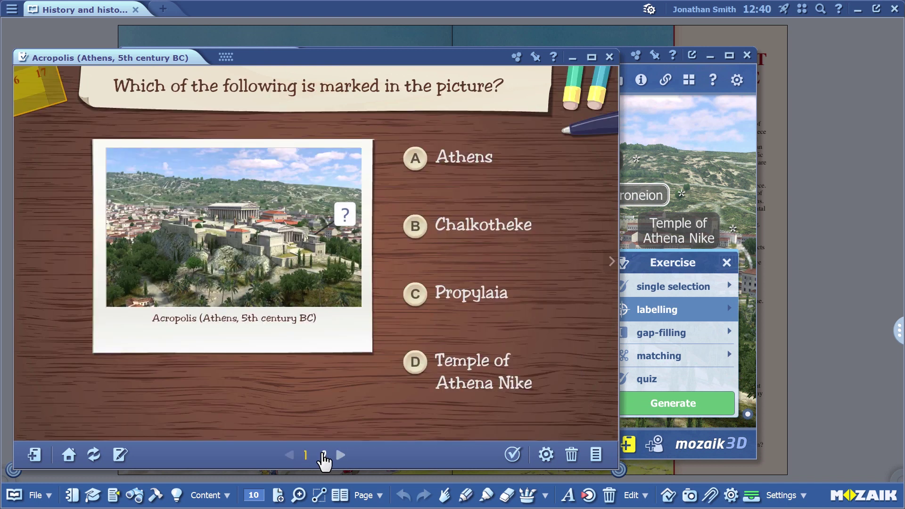
click(324, 456)
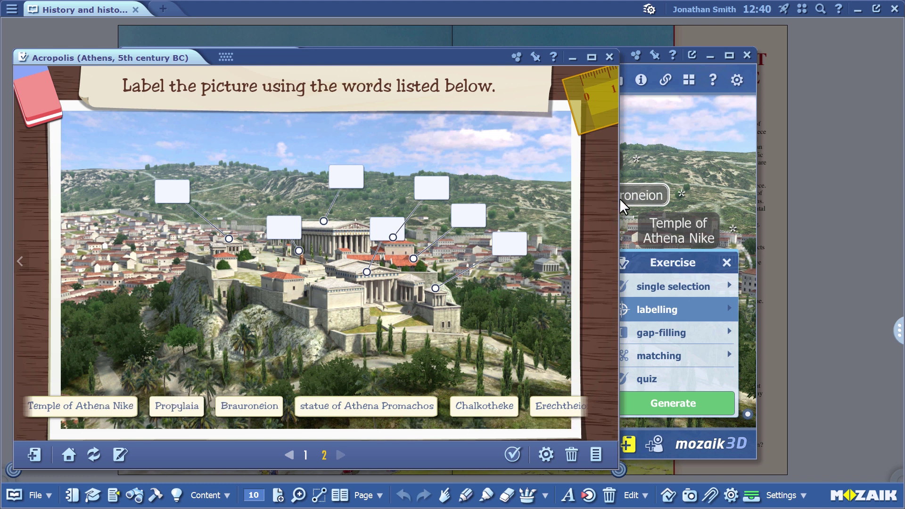
click(682, 173)
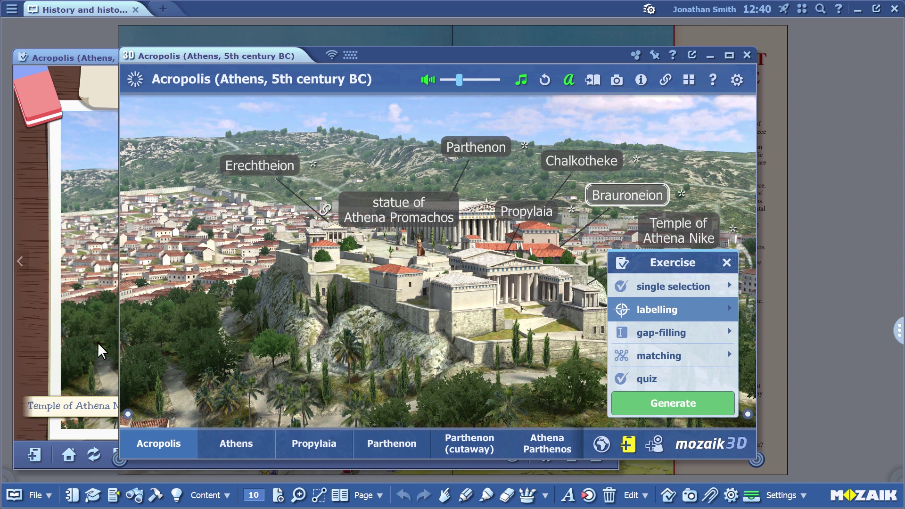
click(38, 340)
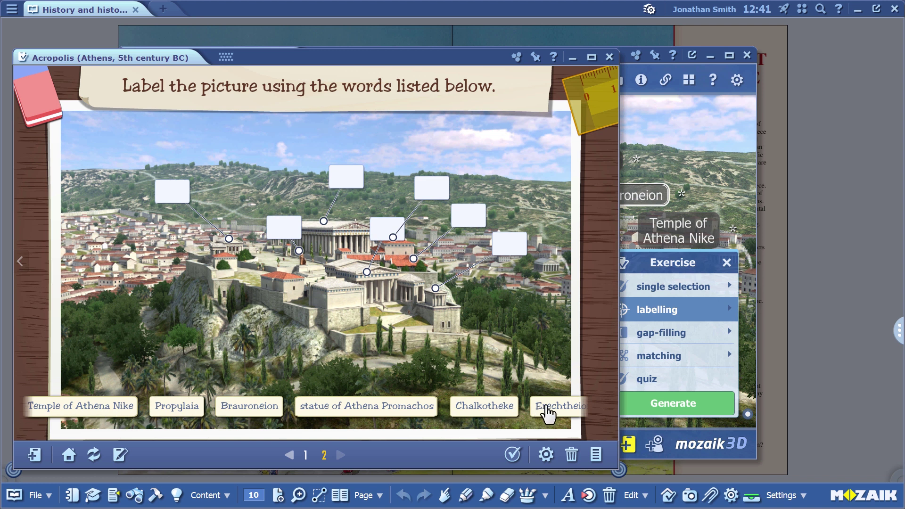
mouse_move(525, 421)
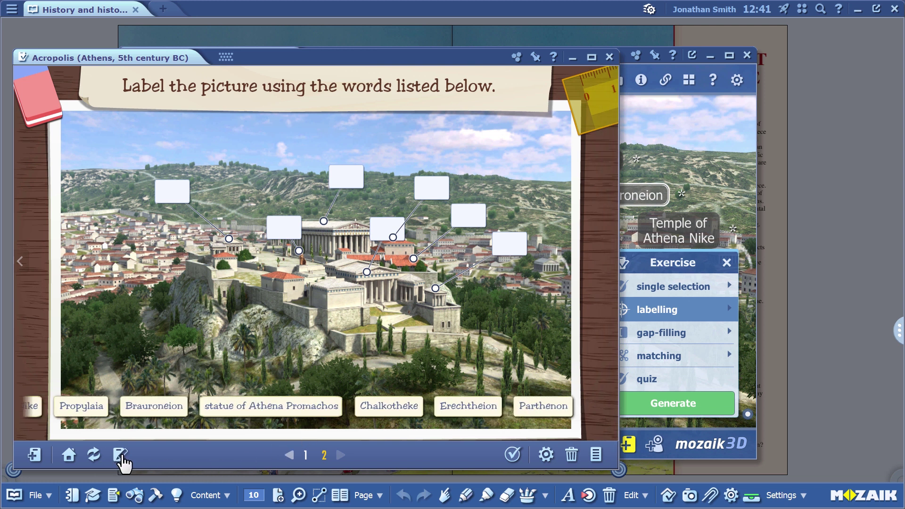
Delete the Erechtheion and Brauroneion labels from the labelling exercise and save the edit.
click(119, 455)
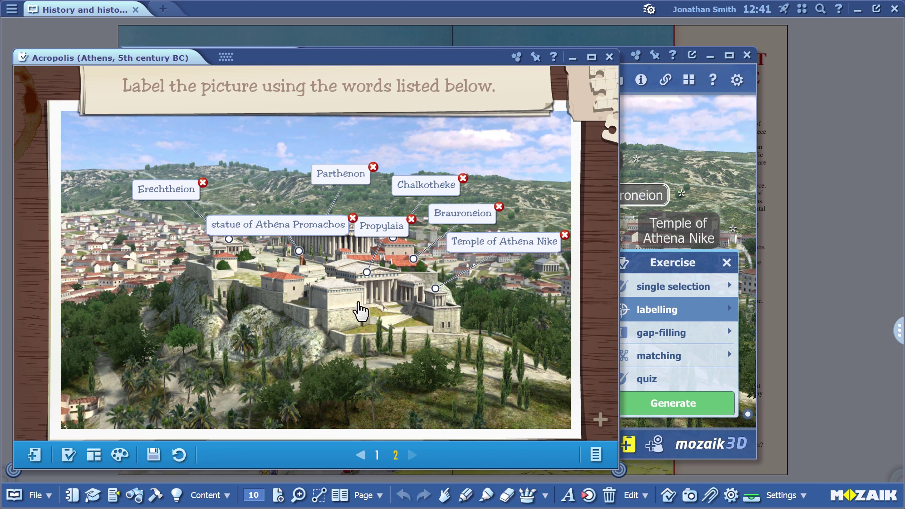
click(202, 182)
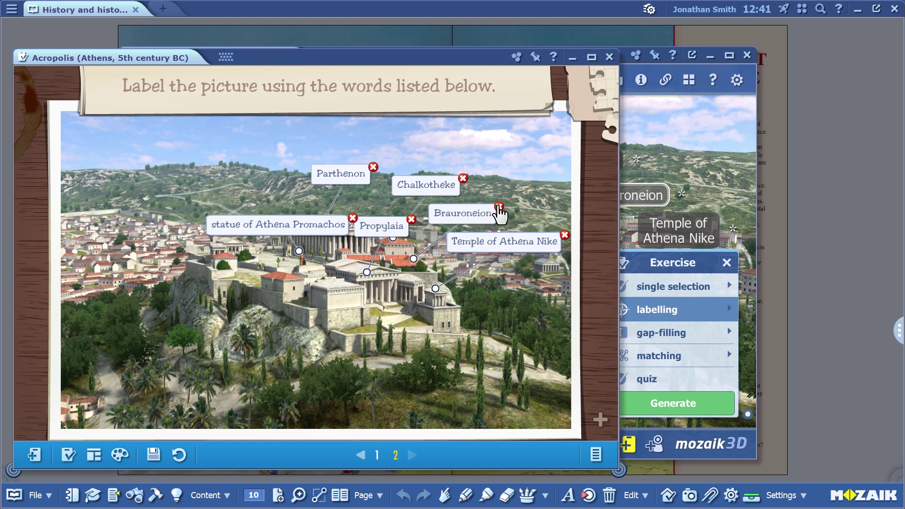
click(498, 207)
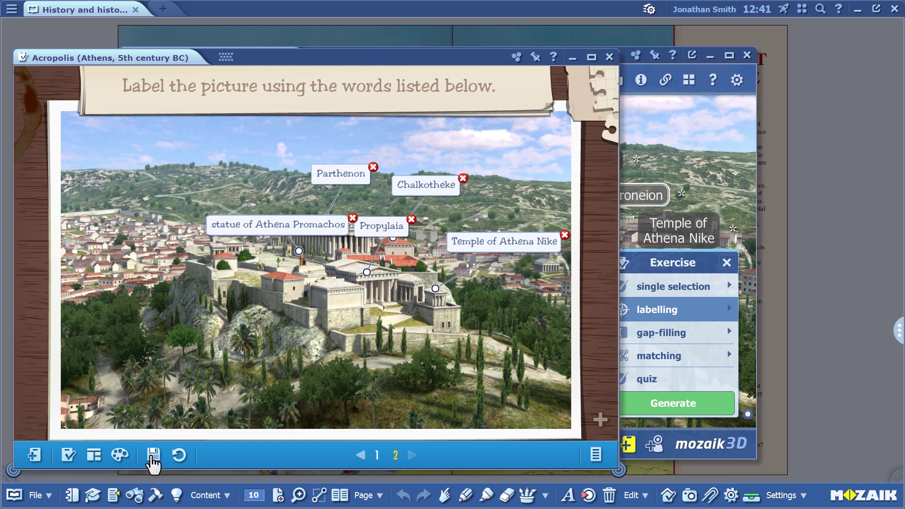
click(153, 457)
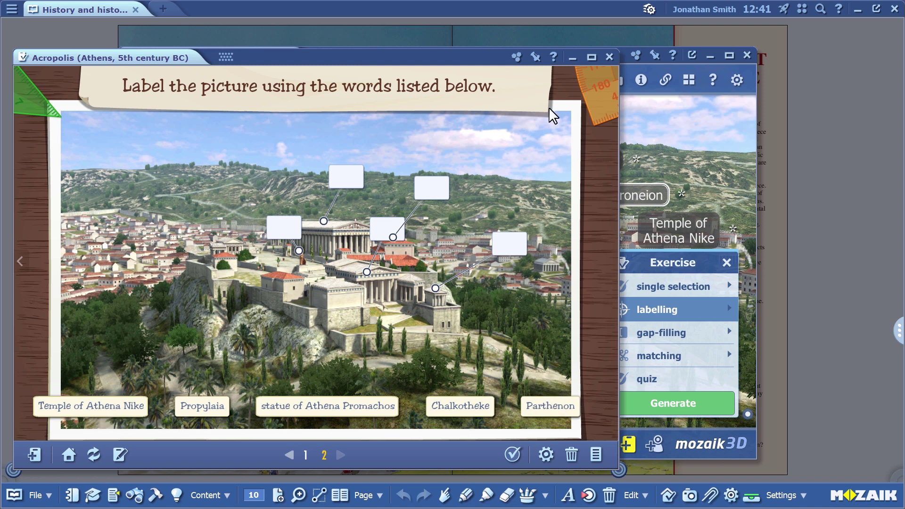
Minimise the labelling exercise, pick gap-filling, and mark the first two Information paragraphs as its text.
click(571, 57)
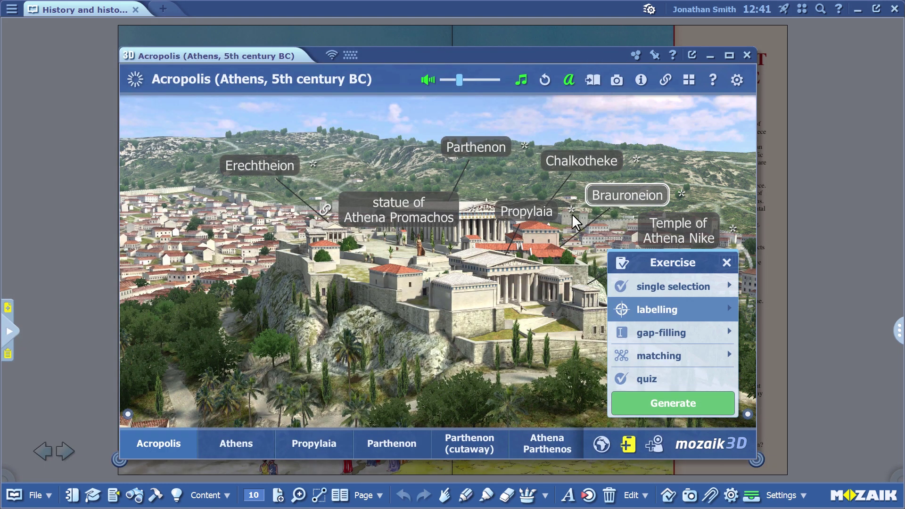
click(678, 333)
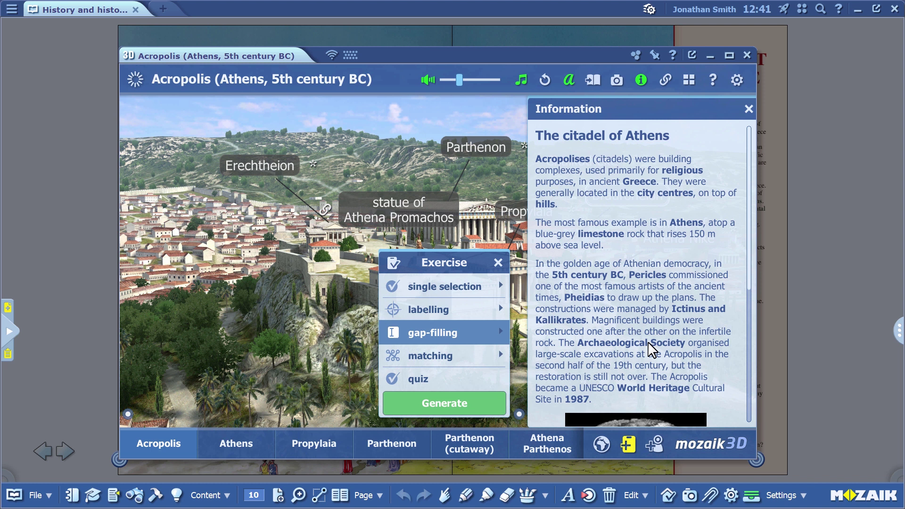
click(617, 178)
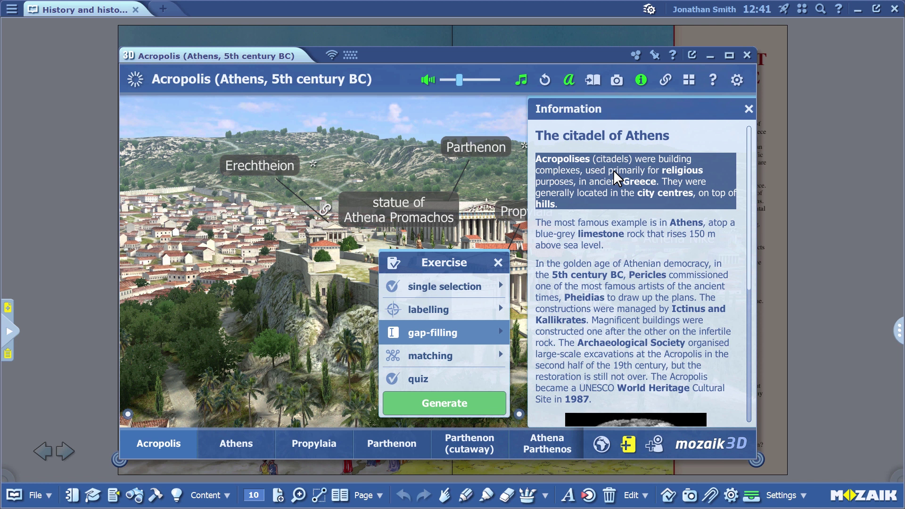
click(599, 238)
click(605, 317)
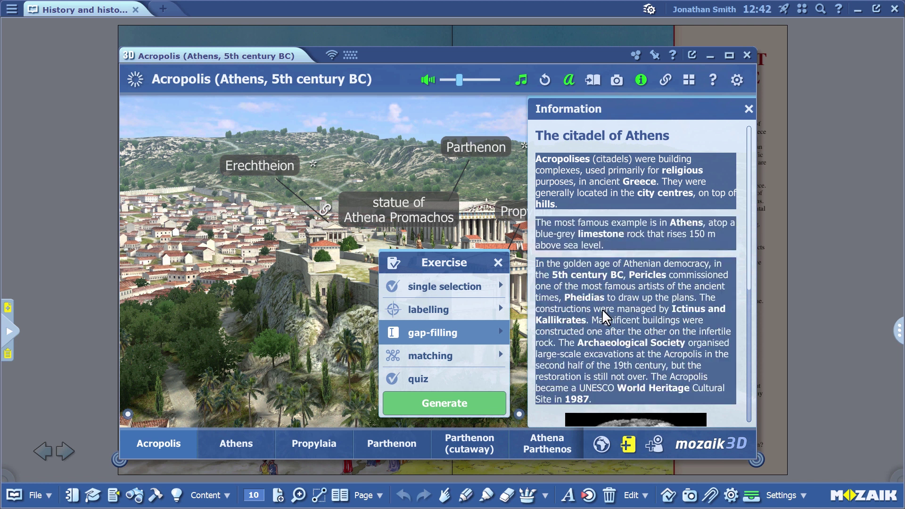
click(601, 260)
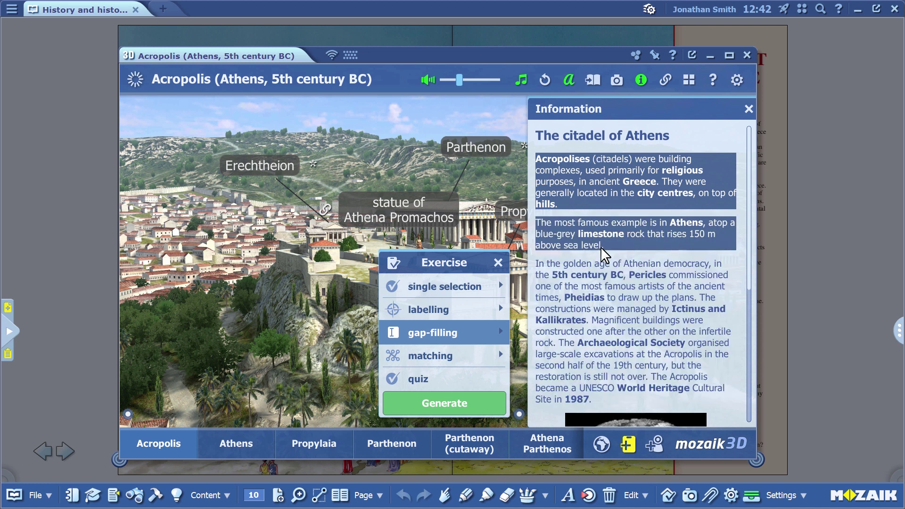
click(618, 203)
click(621, 223)
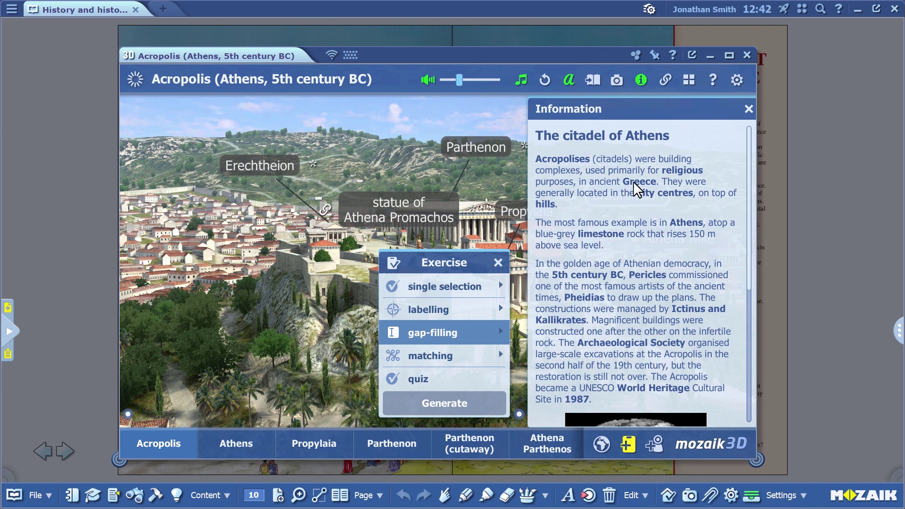
click(599, 185)
Mark the second paragraph of the Acropolis text again as the gap-filling source.
click(604, 234)
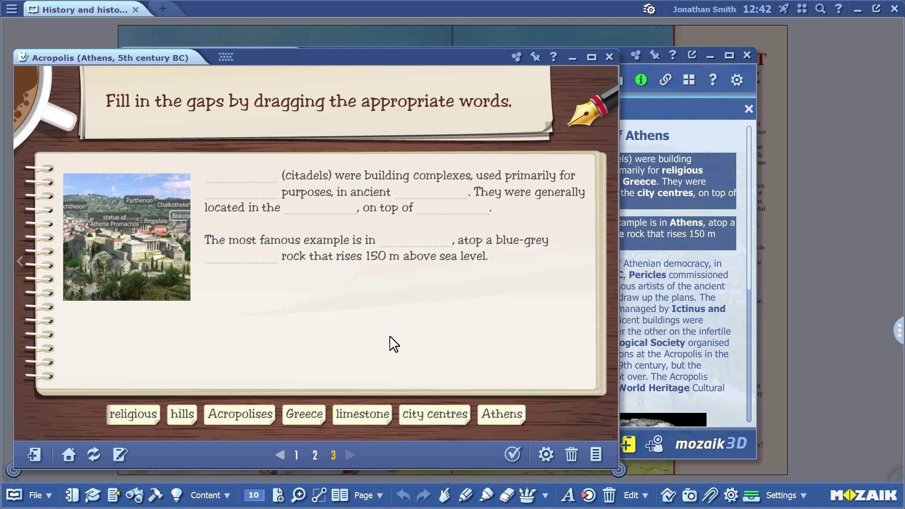
Remove the city centres and limestone tiles, add the distractor 'Spartans', and save the exercise.
click(119, 458)
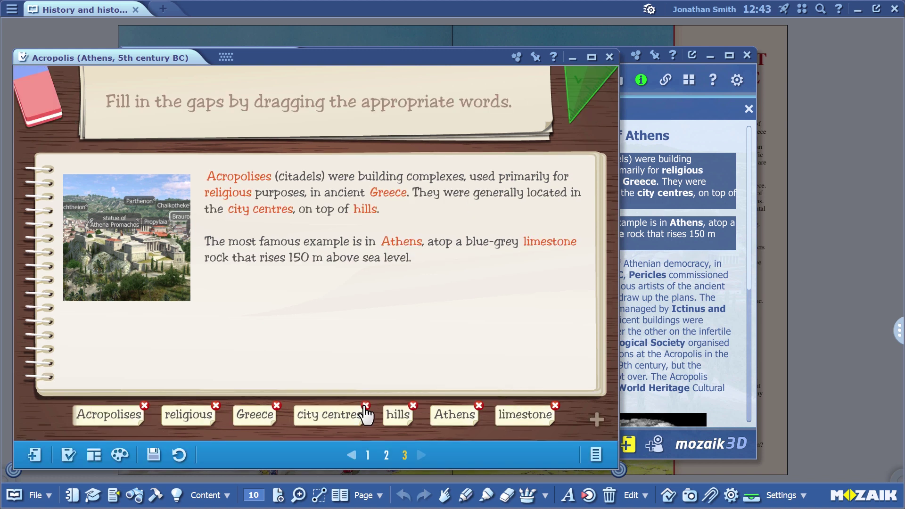
click(366, 406)
click(510, 406)
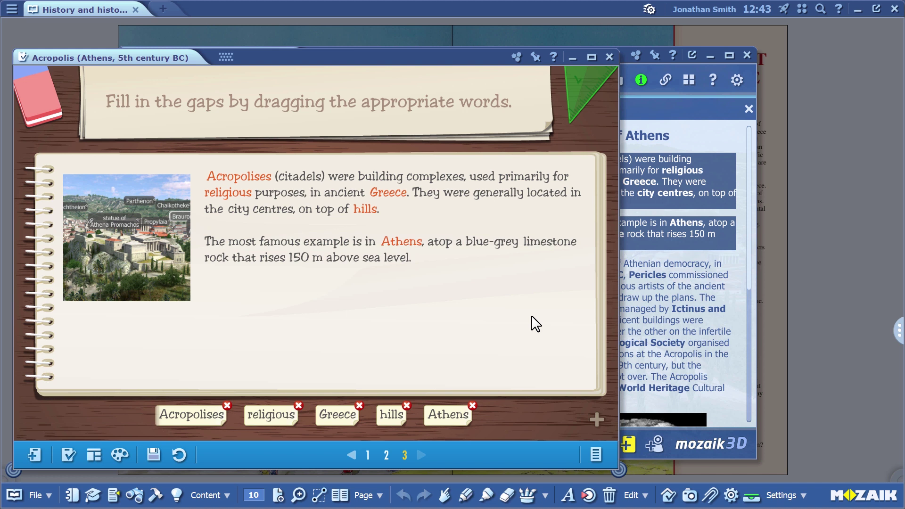
click(597, 420)
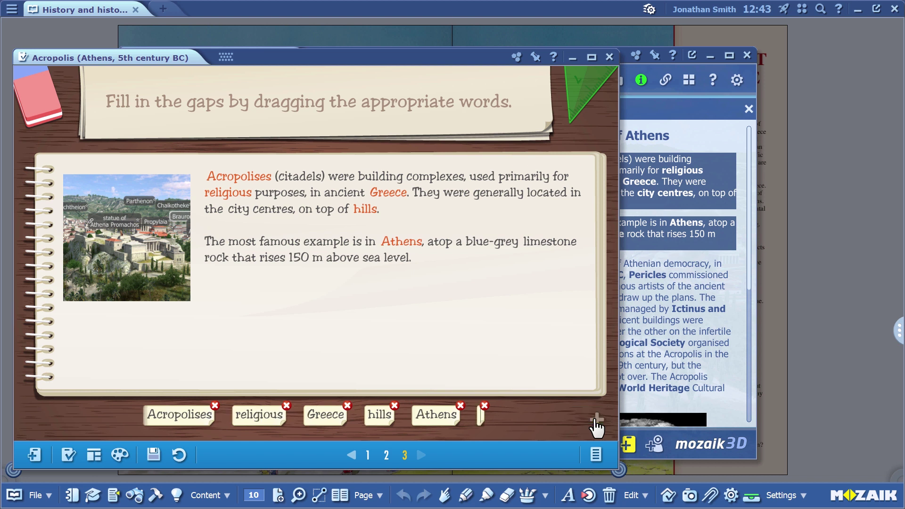
text(Spart)
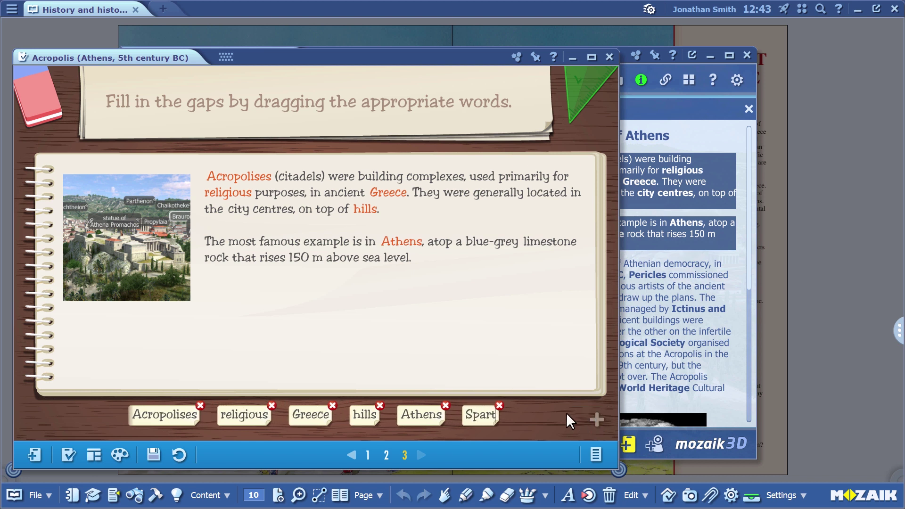
text(ans)
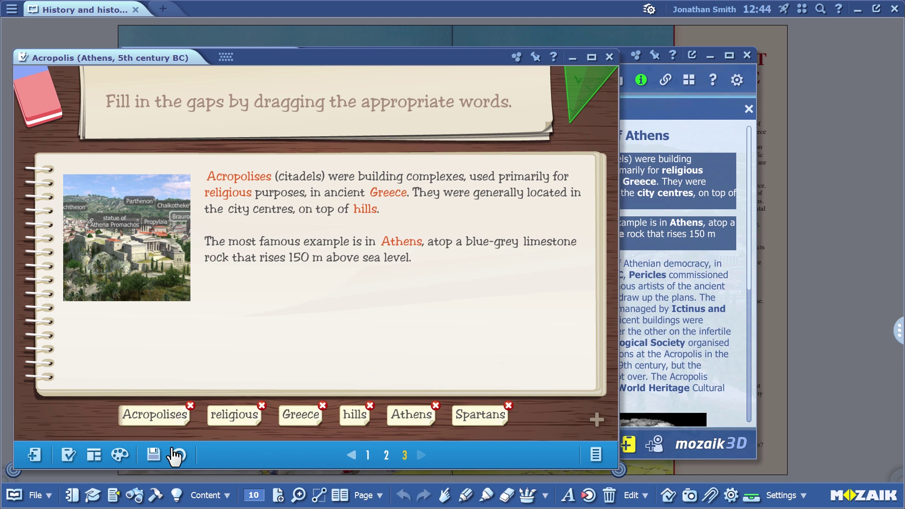
click(152, 455)
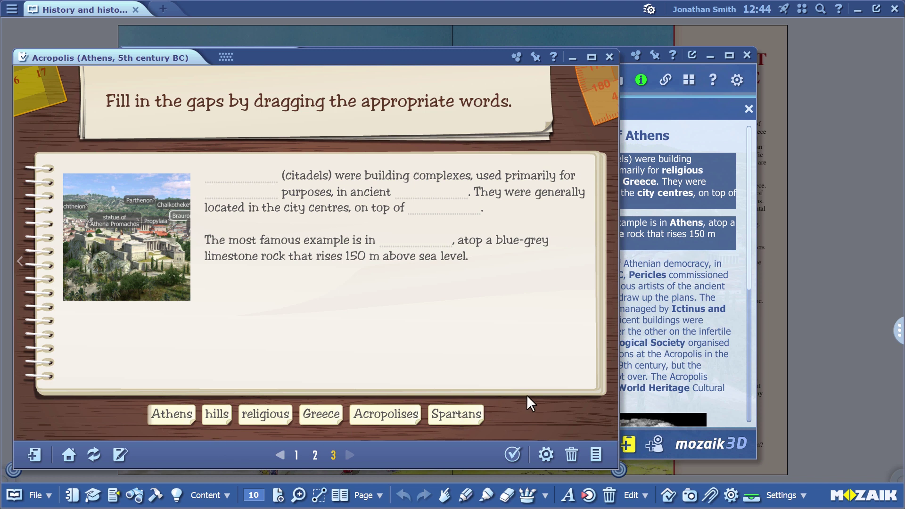
Generate a Match the pairs exercise as page 4 and return to the Acropolis scene.
click(573, 57)
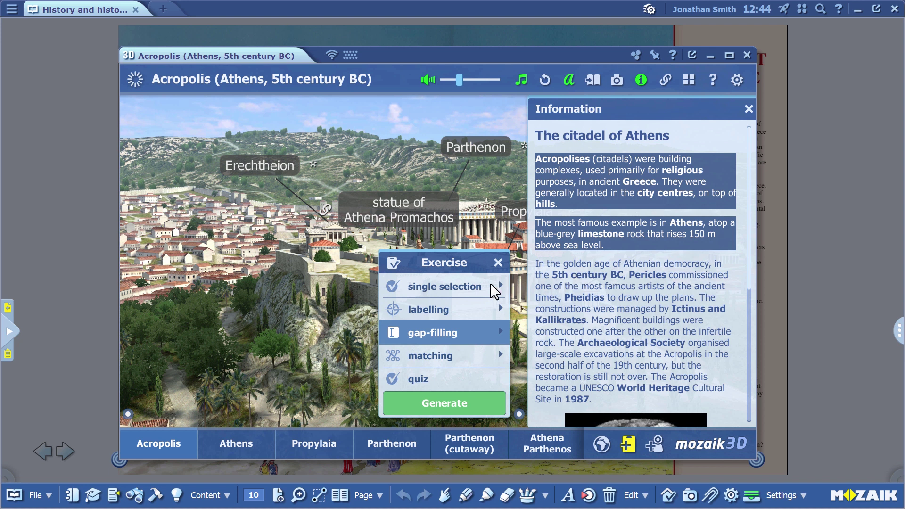
click(440, 361)
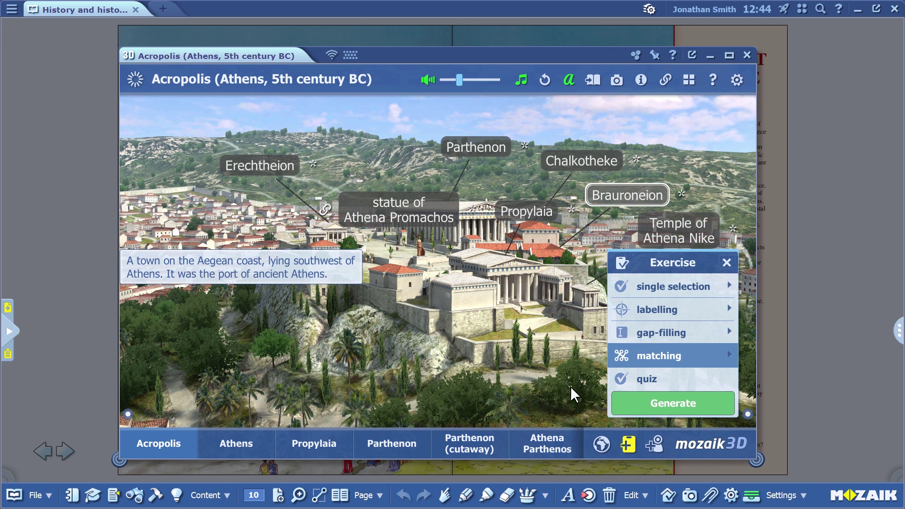
click(671, 405)
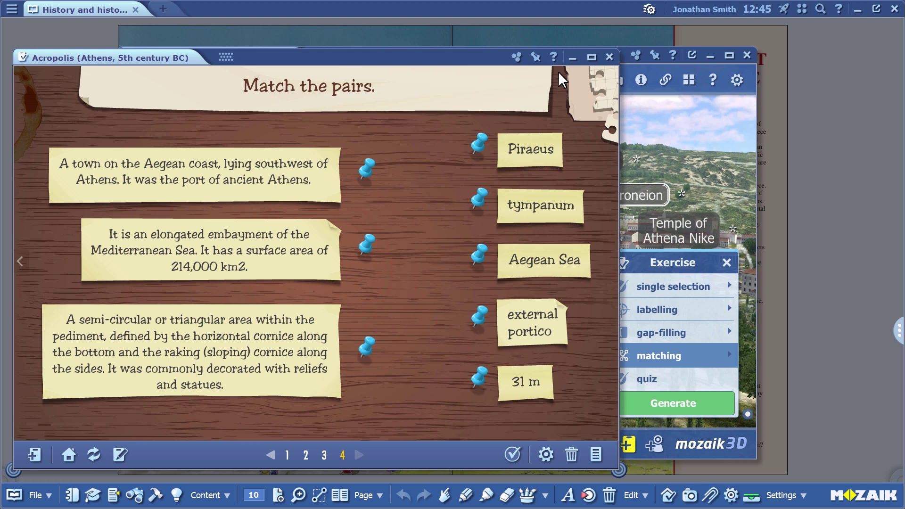
click(572, 57)
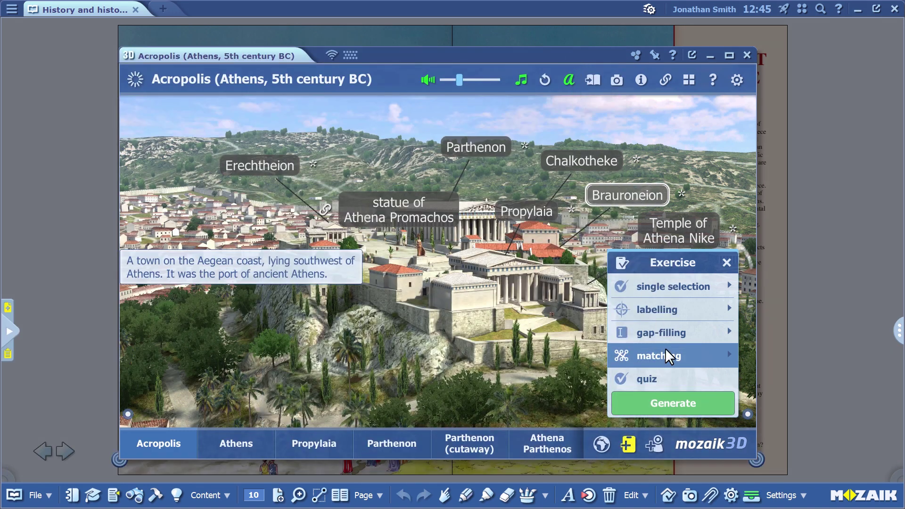
Choose a quiz, answer the tyrant question with King of Athens, and go to the next question.
click(652, 377)
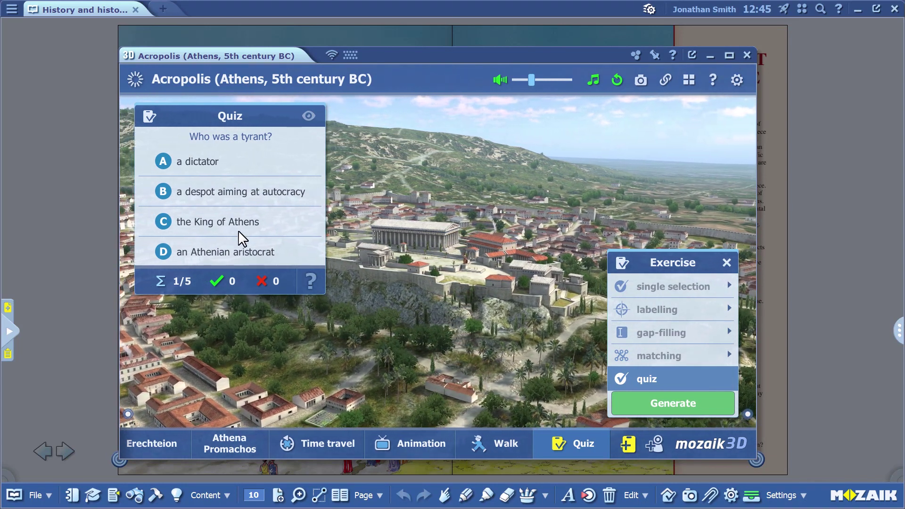
click(236, 230)
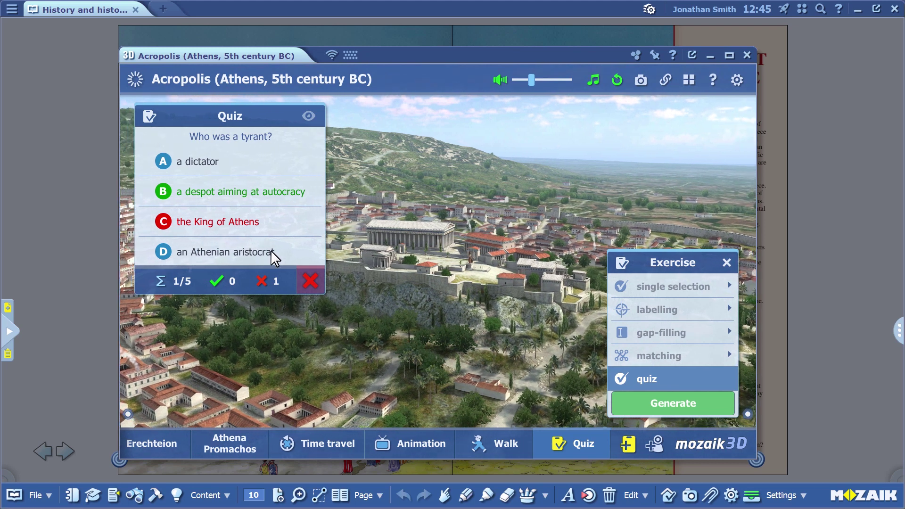
click(307, 278)
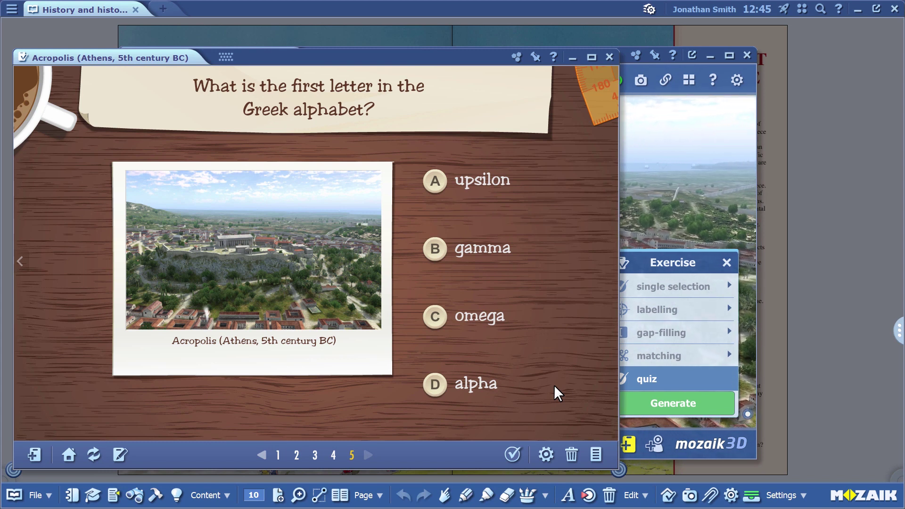
Review worksheet pages 1 through 5 in turn.
click(279, 456)
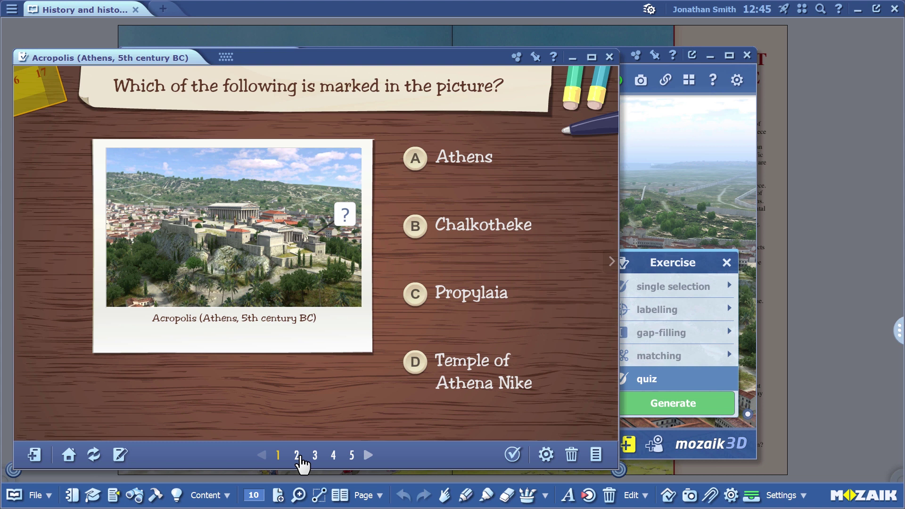
click(297, 455)
click(315, 455)
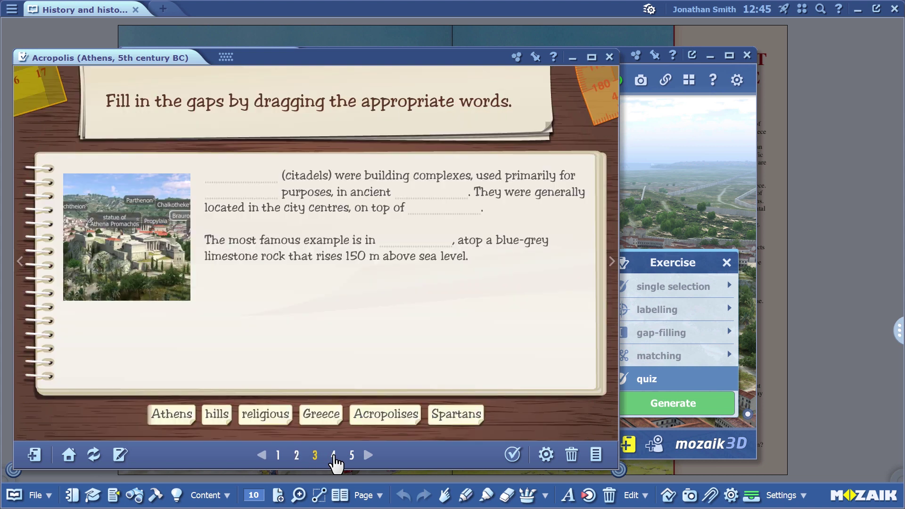
click(335, 461)
click(351, 459)
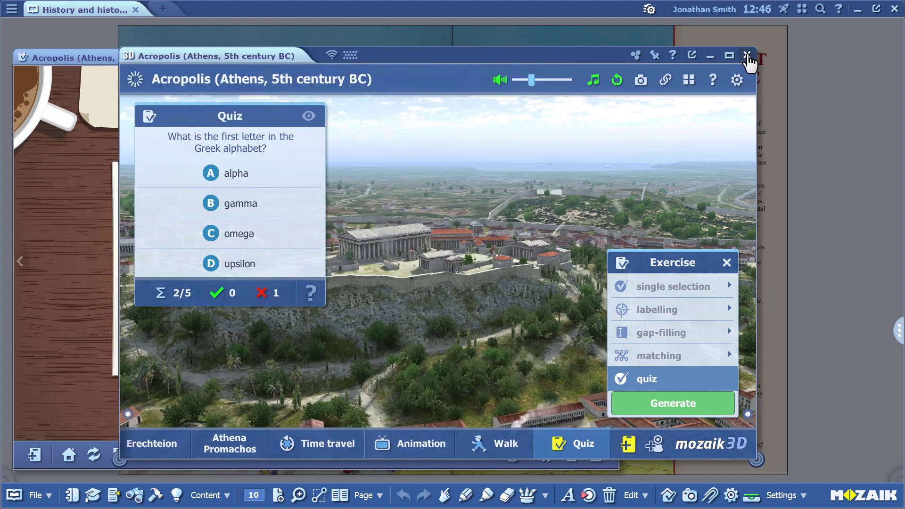
Close the 3D scene and insert the worksheet as a small icon under the 3D badge.
click(747, 56)
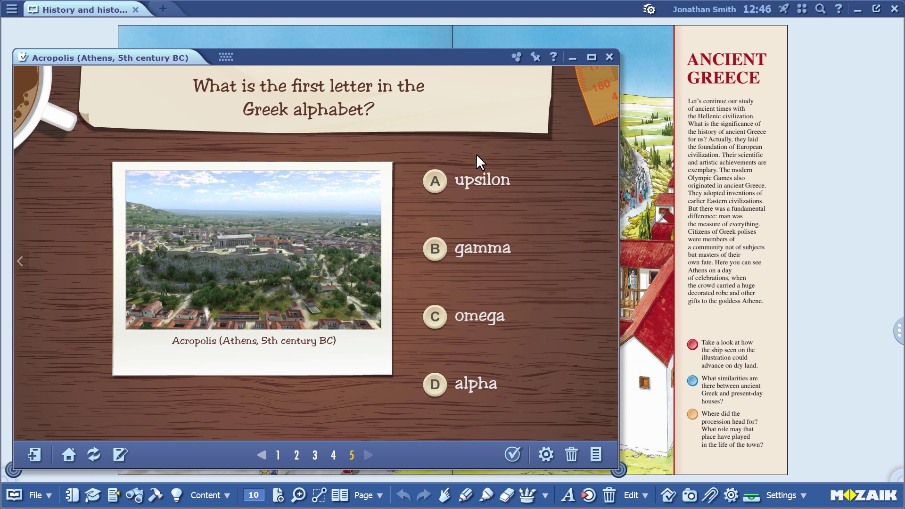
drag(348, 59, 430, 59)
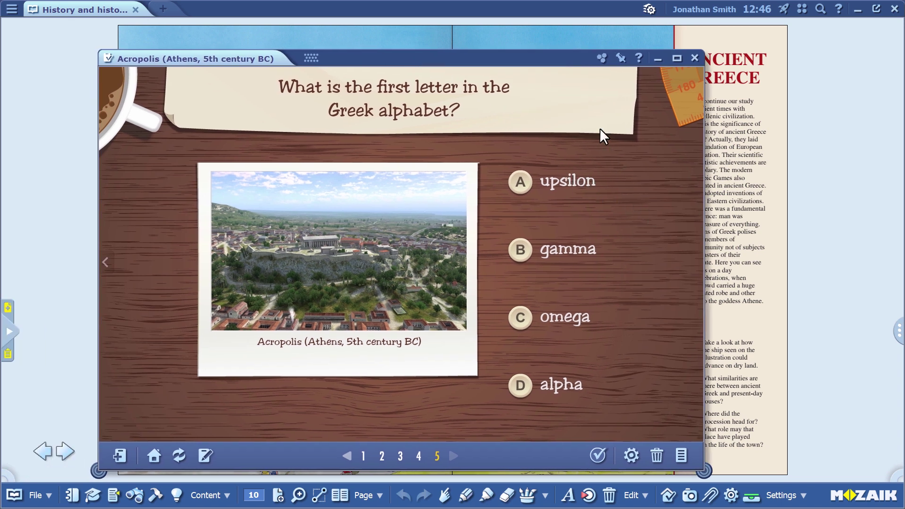
click(621, 59)
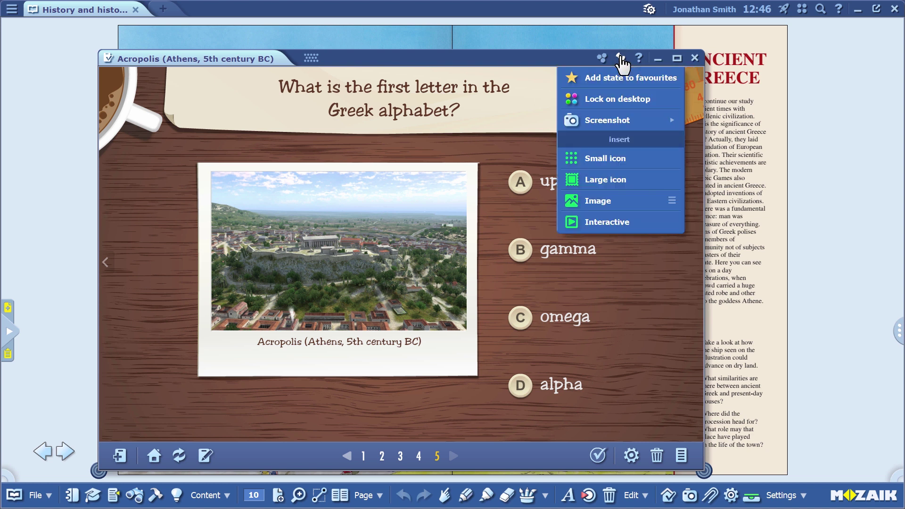
click(634, 166)
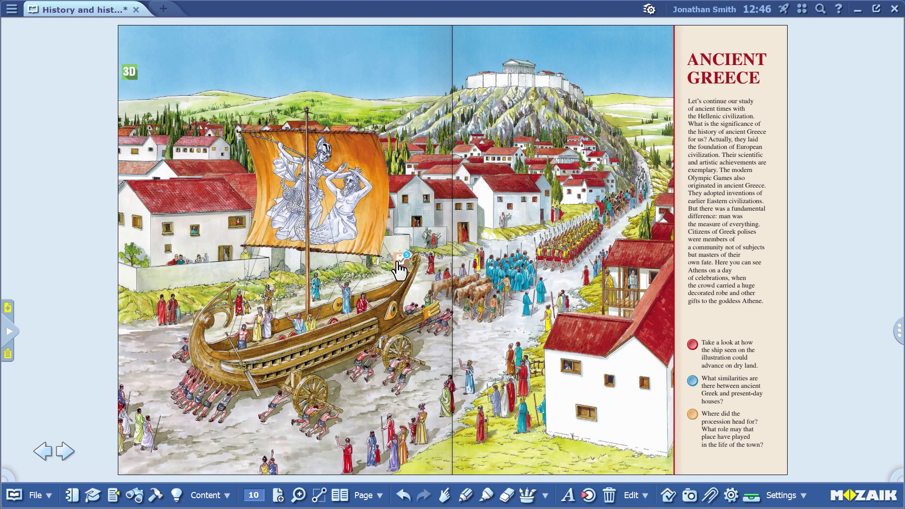
drag(401, 259, 122, 84)
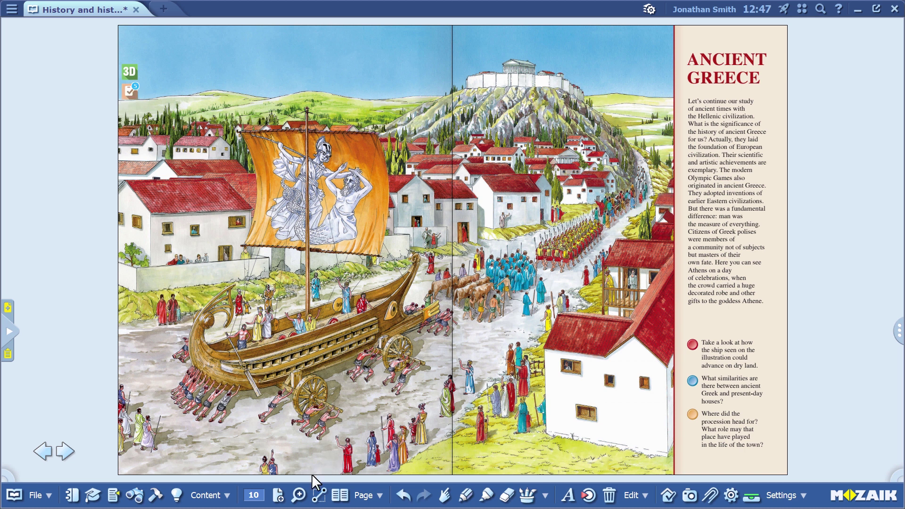
Select the worksheet icon, upload it via Upload to mozaWeb, and confirm the success message.
click(444, 495)
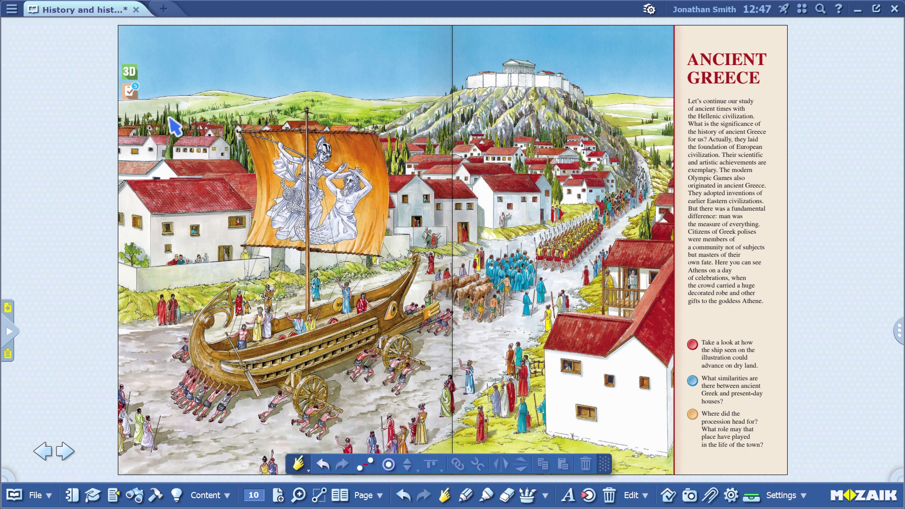
click(129, 91)
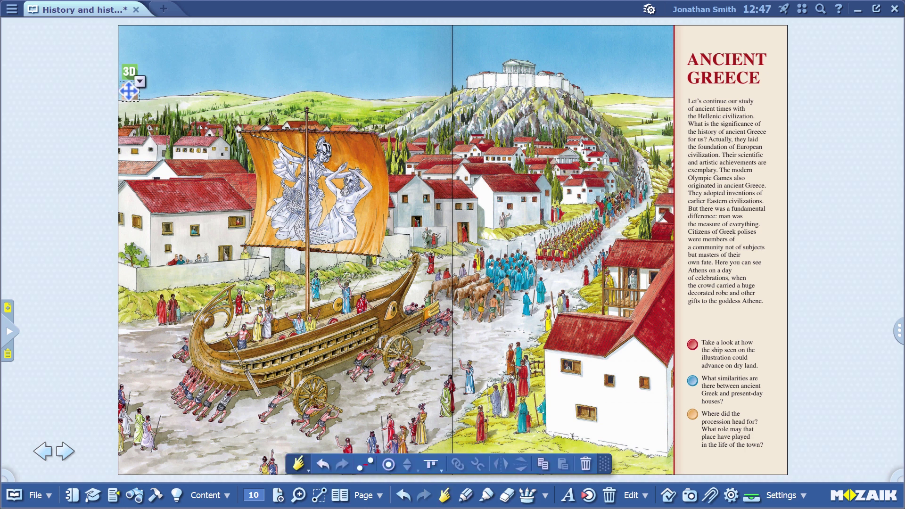
click(139, 82)
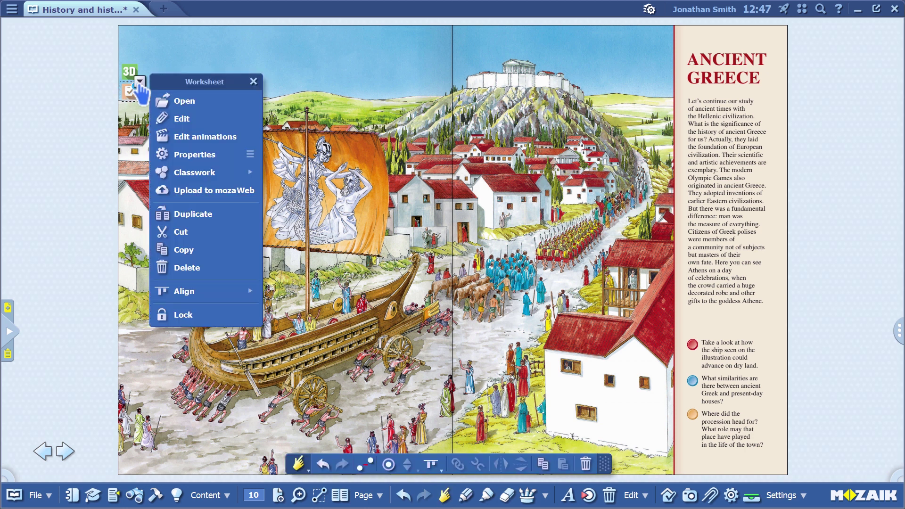
click(195, 196)
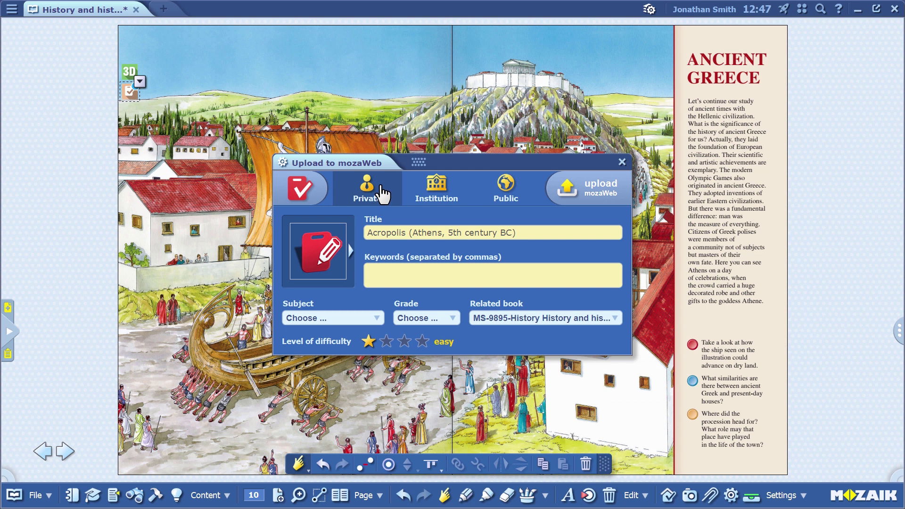
click(603, 190)
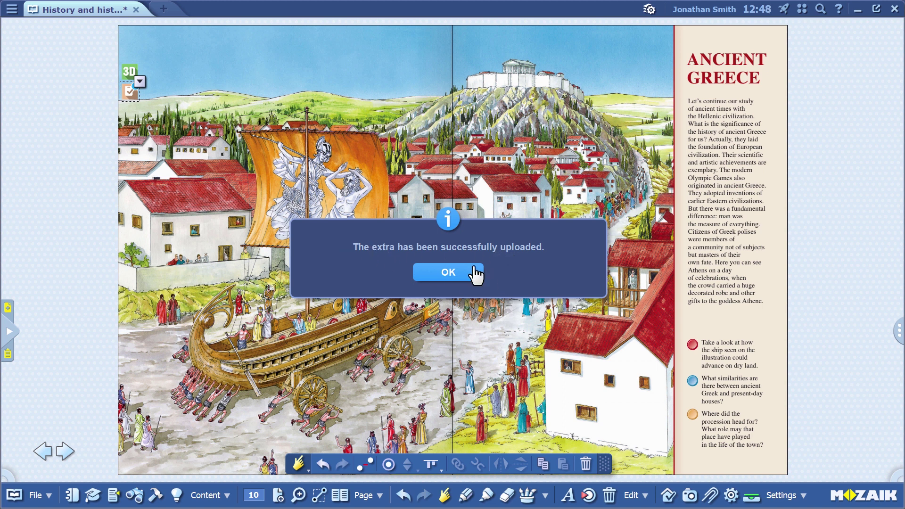
click(464, 276)
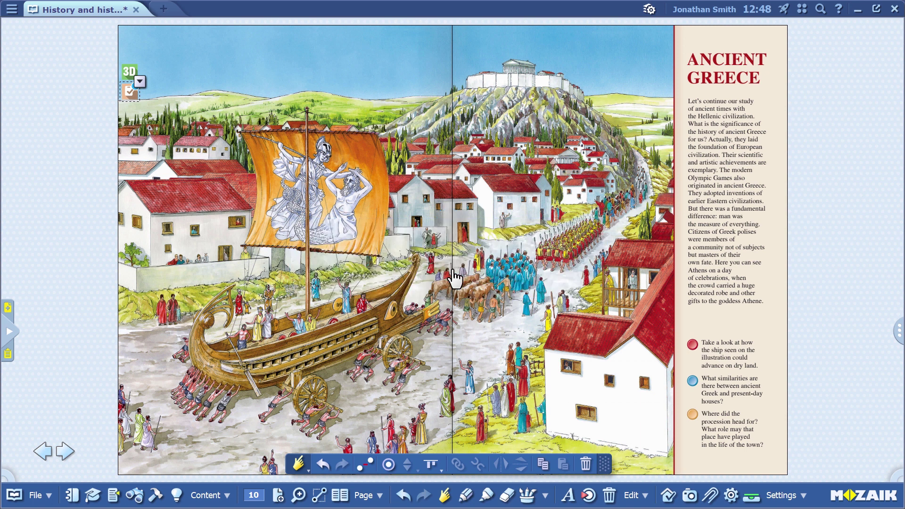
click(588, 495)
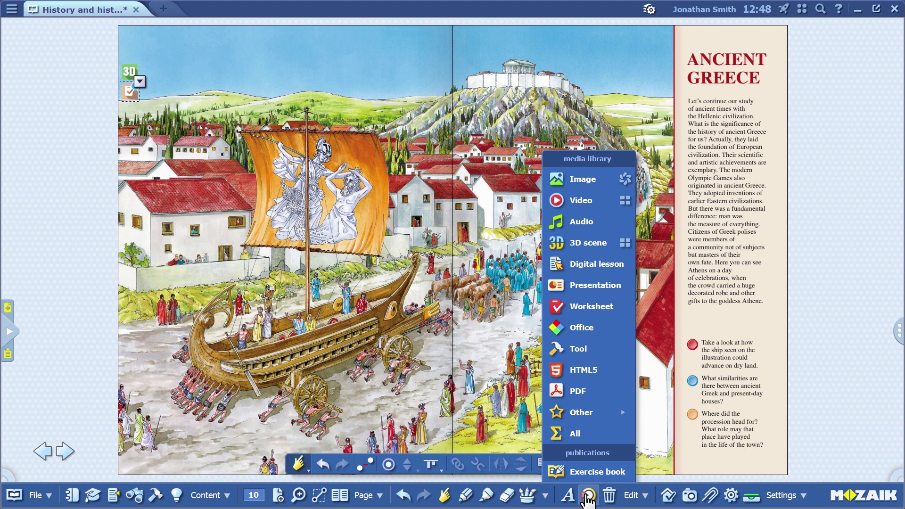
click(584, 306)
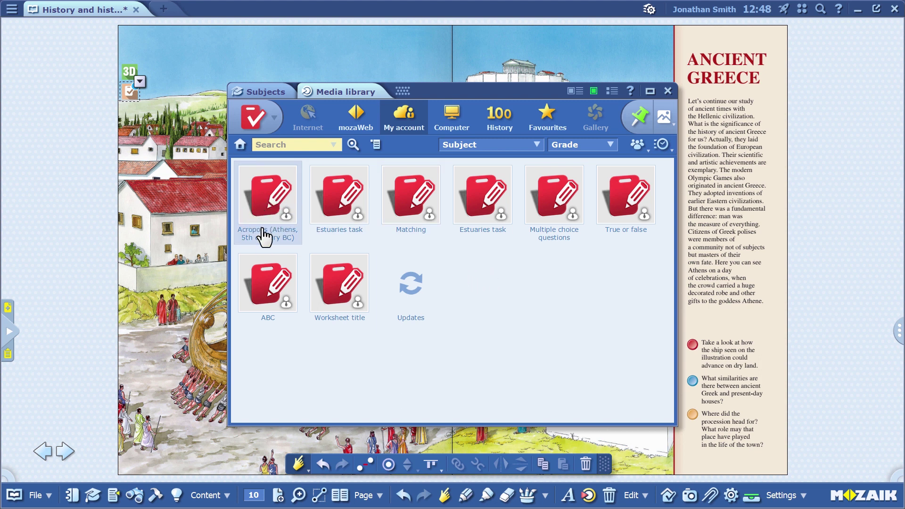
click(668, 92)
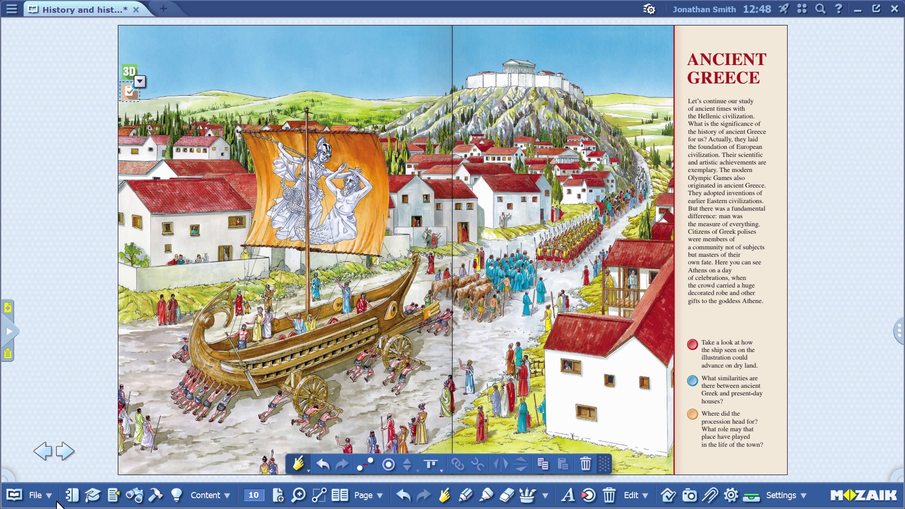
Save the History and history of arts book, then upload the publication to mozaWeb.
click(38, 495)
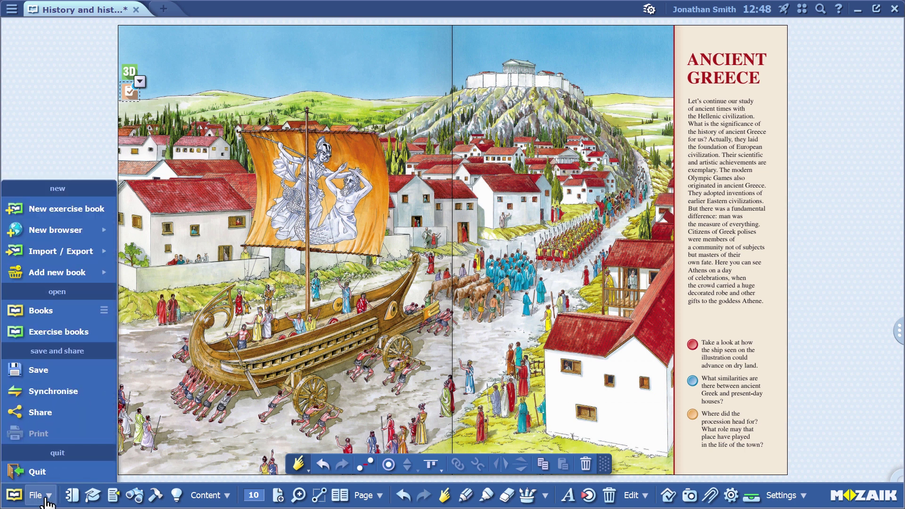
click(39, 371)
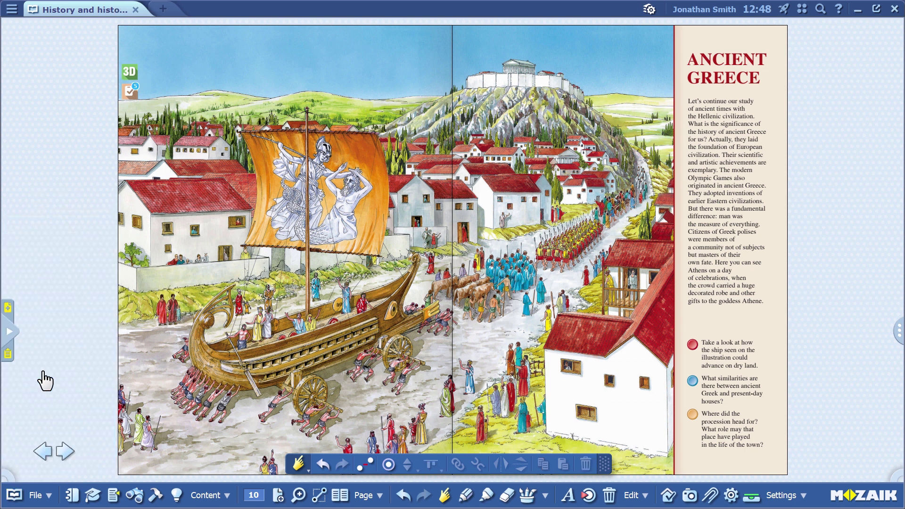
click(43, 499)
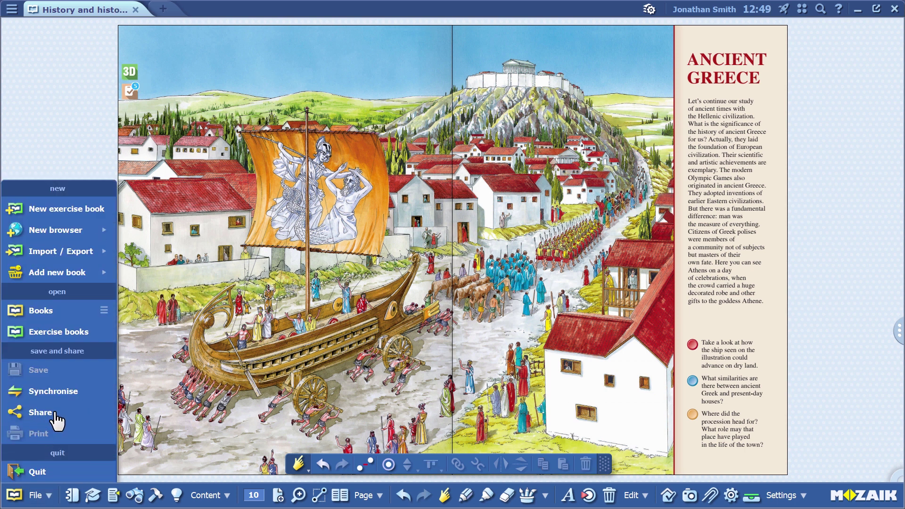
click(40, 412)
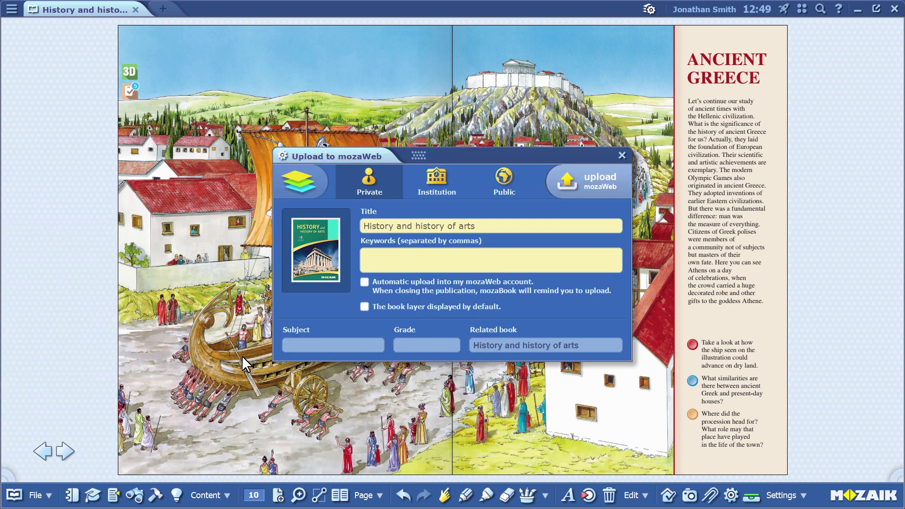
click(597, 185)
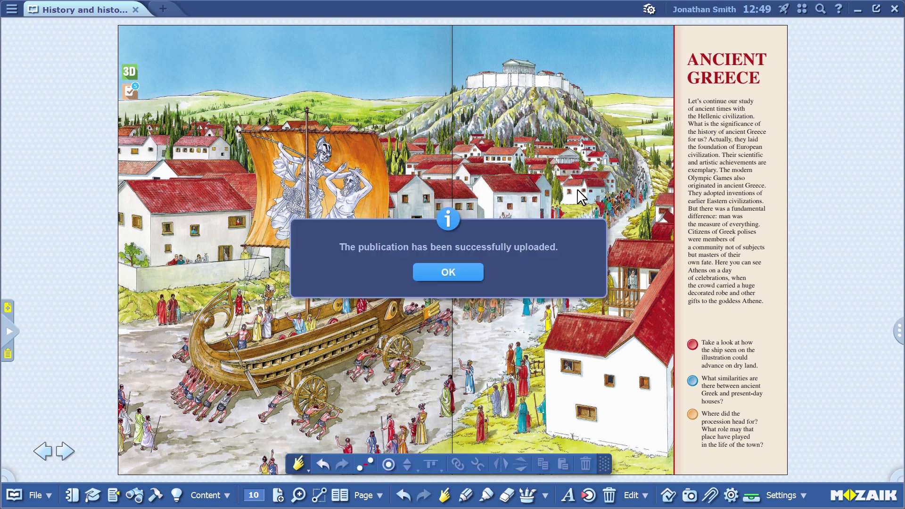
click(448, 273)
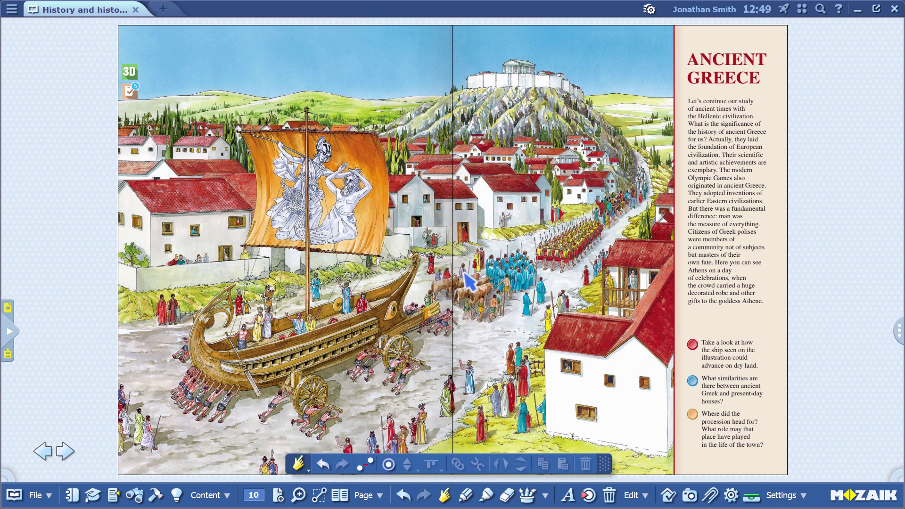